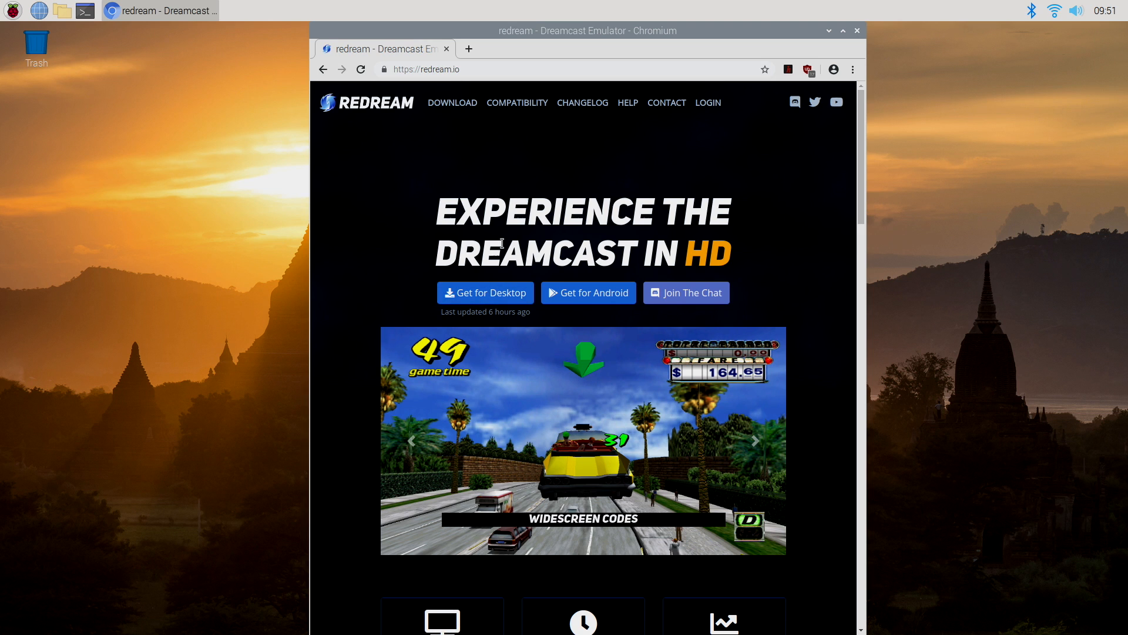
Leave the $5 premium upgrade page for the redream.io Download page.
click(485, 293)
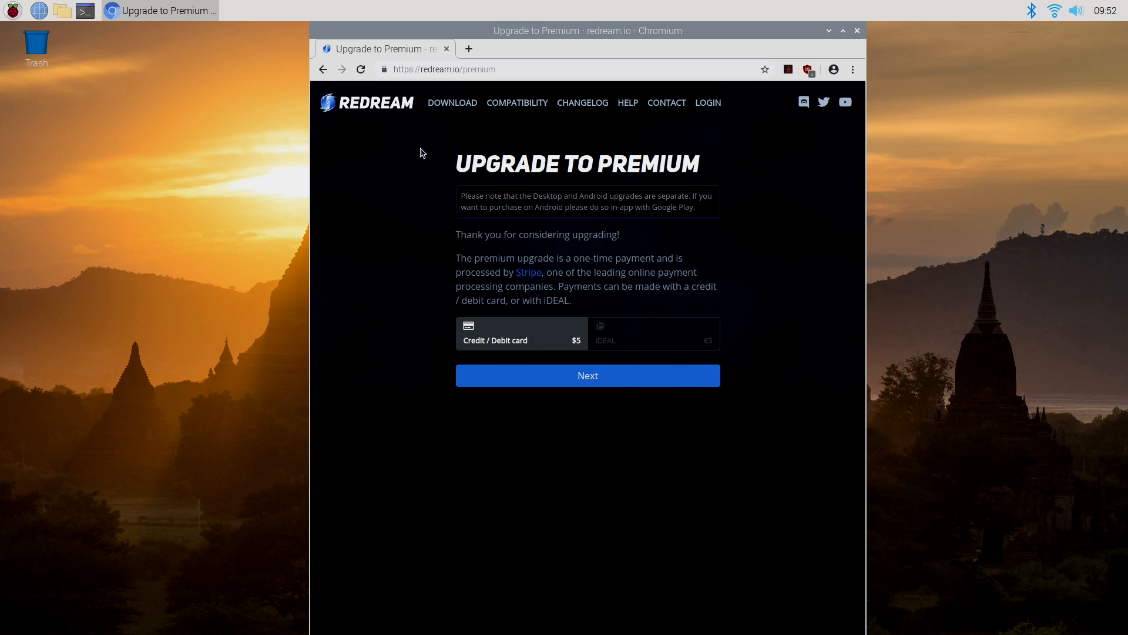
Download the Raspberry Pi tar.gz of development release V1.4.0-387-GCCDDD2C.
click(452, 103)
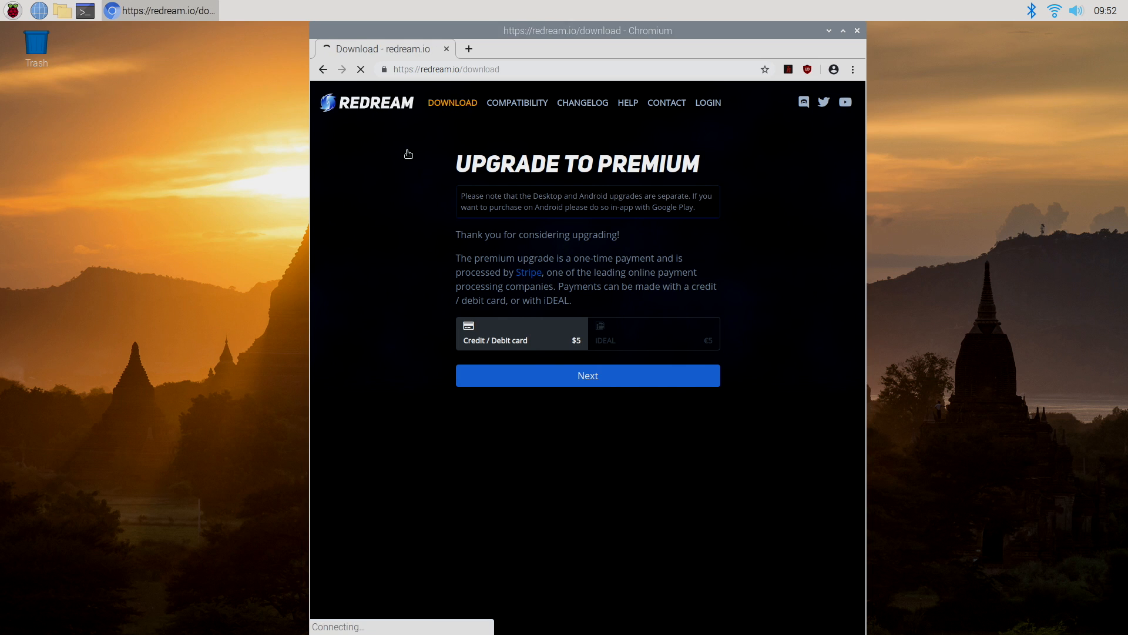
scroll(512, 335, down, 3)
scroll(530, 309, down, 3)
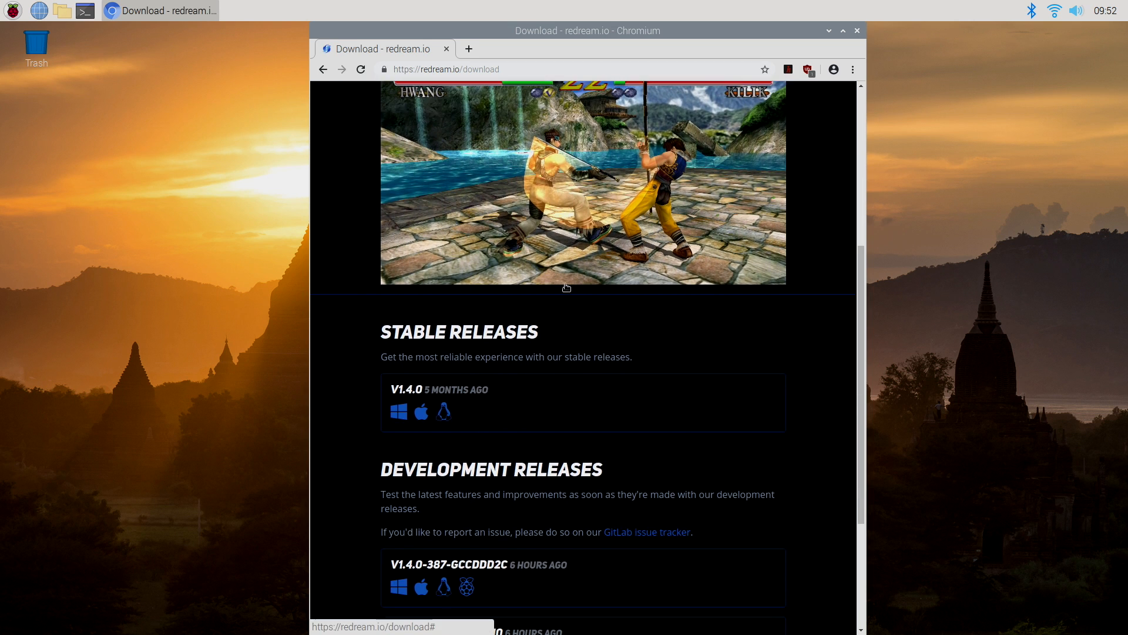
scroll(565, 271, down, 2)
scroll(565, 282, down, 1)
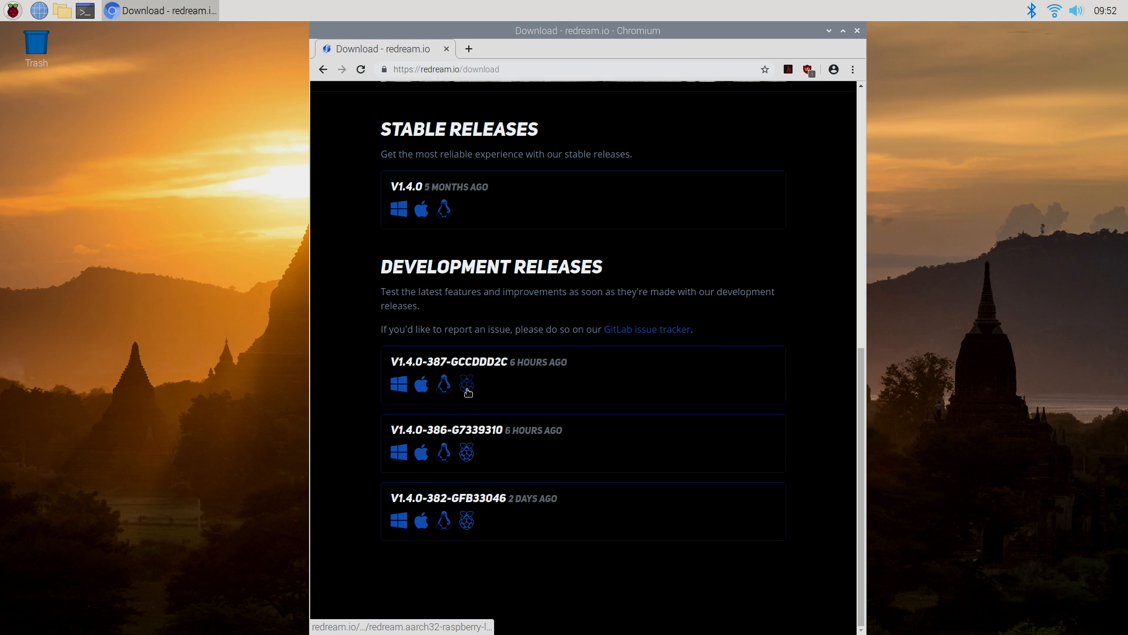
click(465, 389)
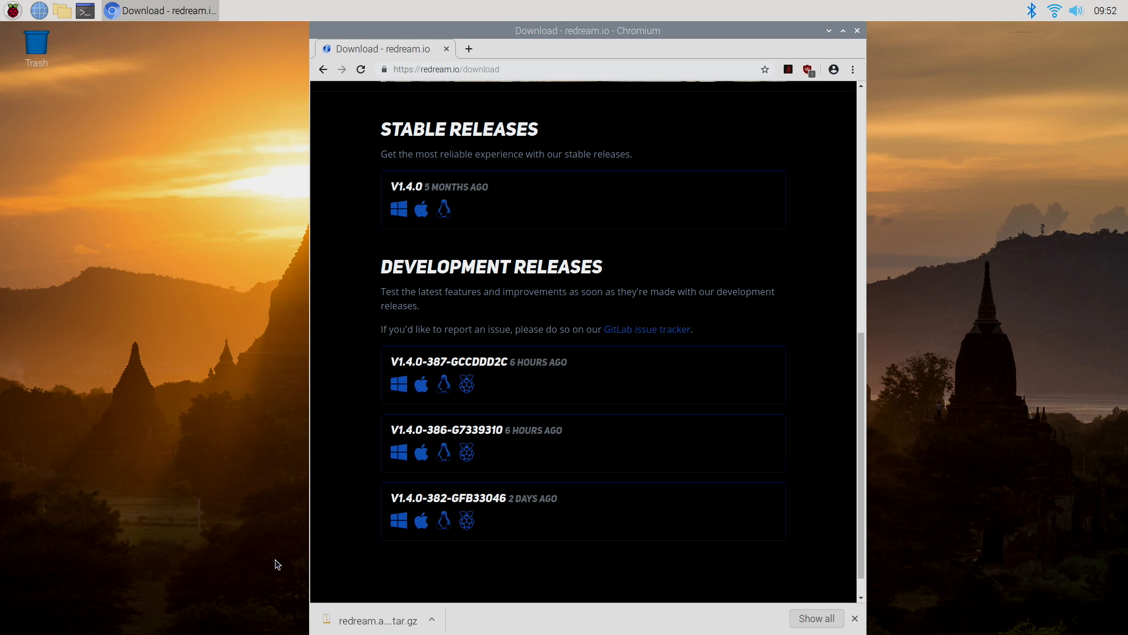
Show the downloaded redream tar.gz in its folder and open it in Xarchiver.
click(431, 620)
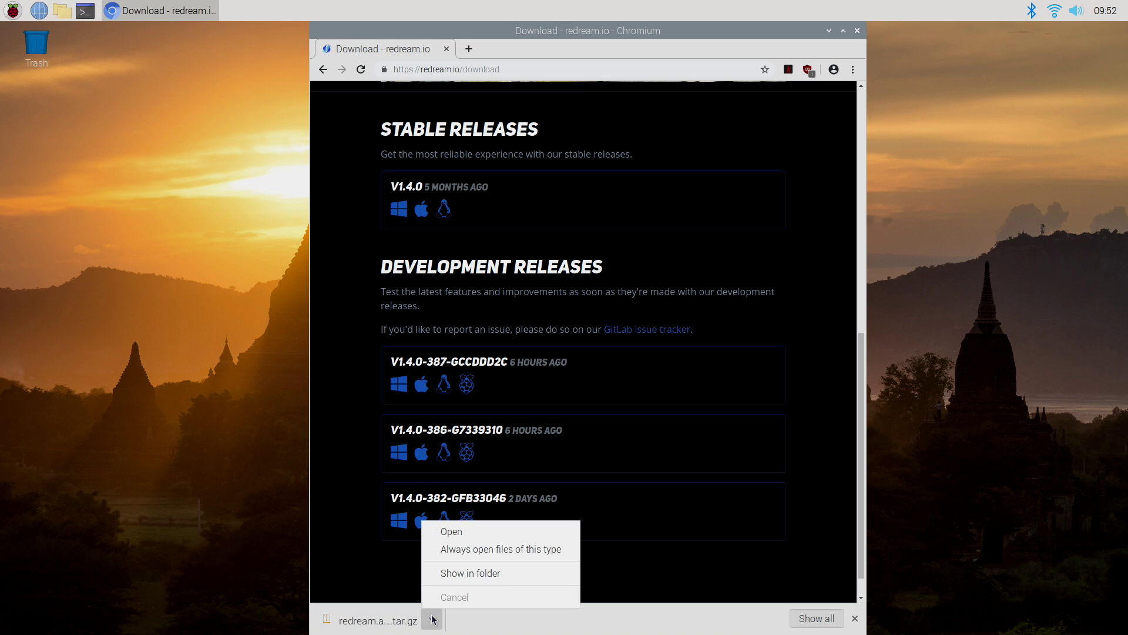
click(476, 572)
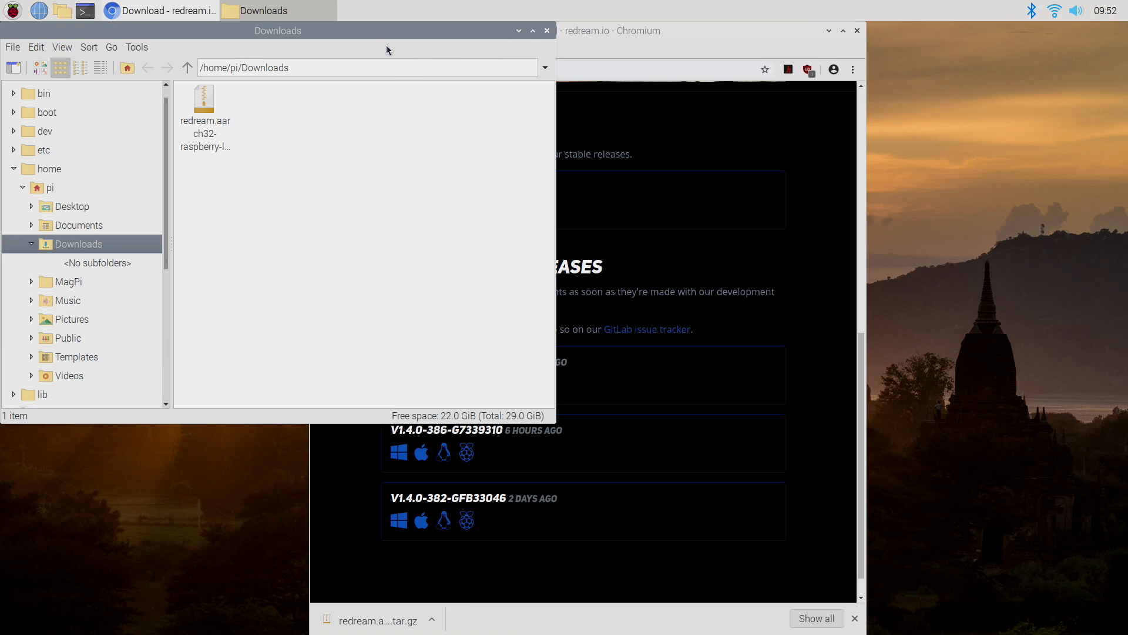
drag(380, 36, 729, 67)
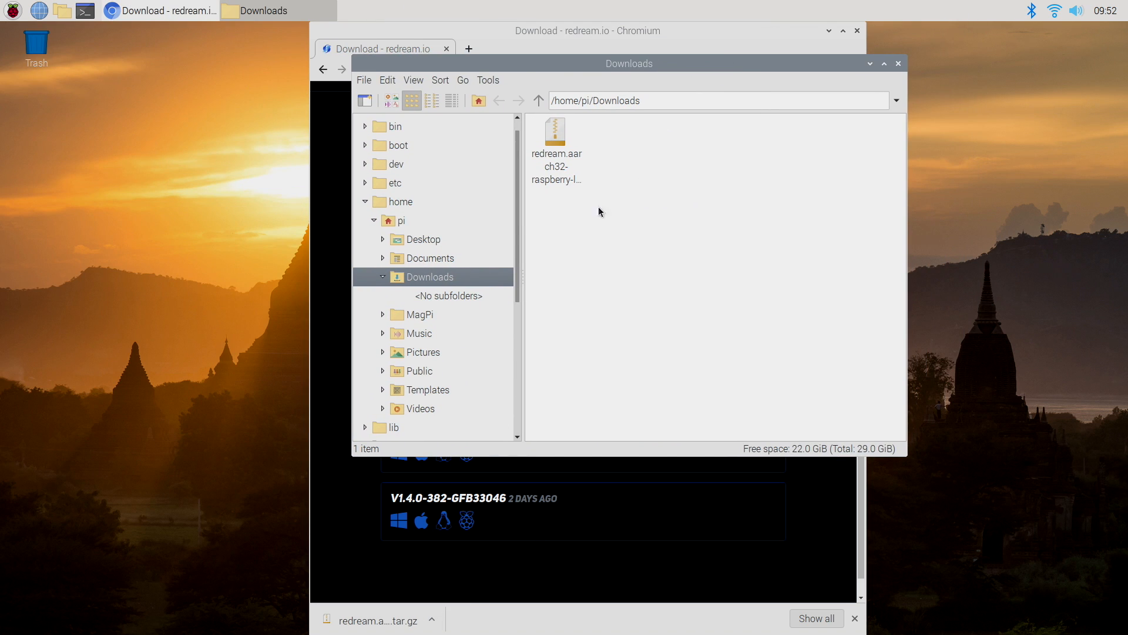
double_click(563, 141)
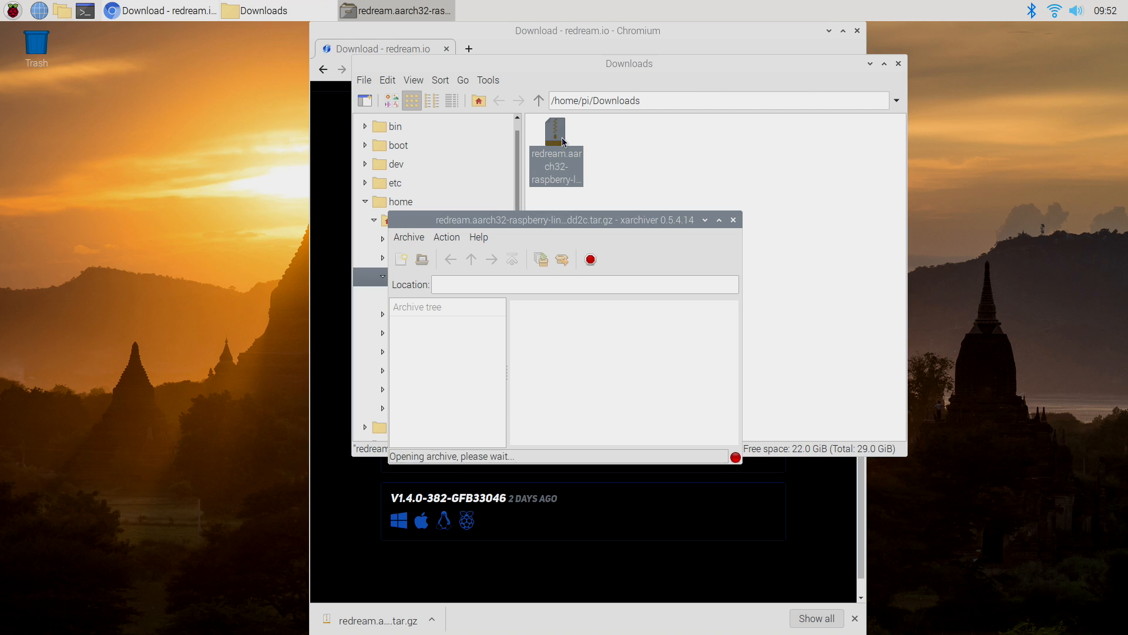
Extract the archive's files into the Downloads folder.
click(568, 262)
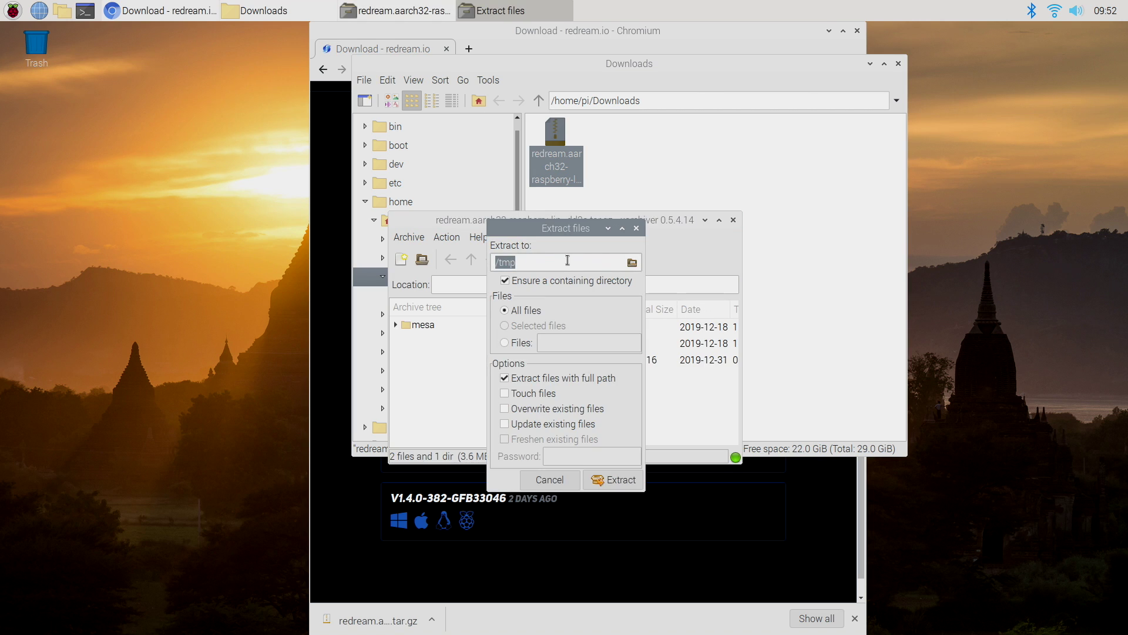
click(634, 262)
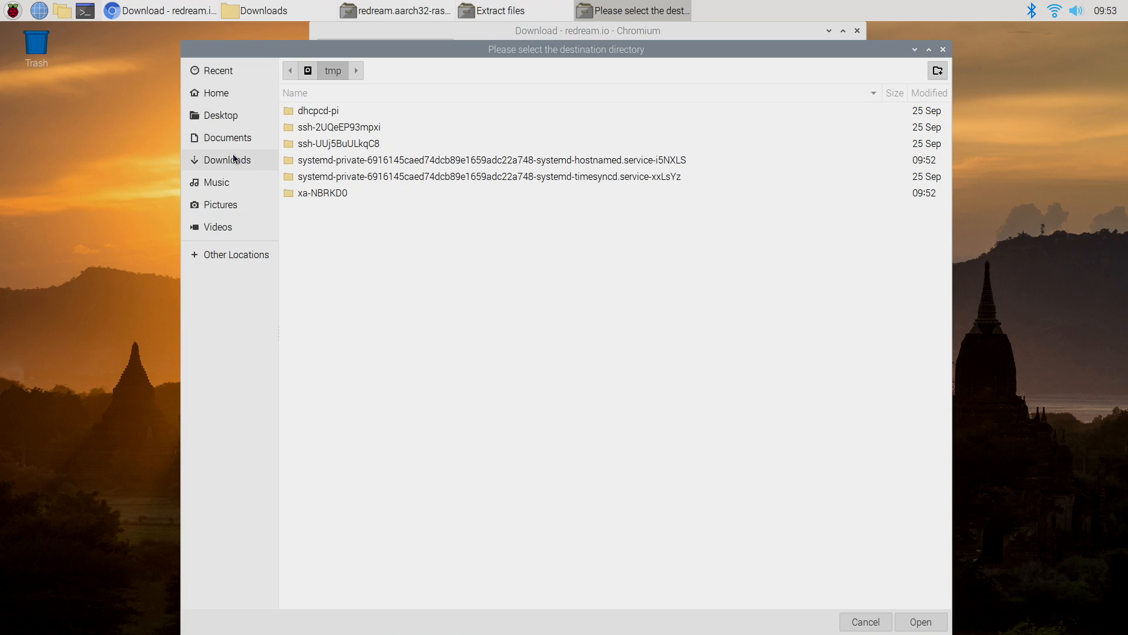
click(232, 156)
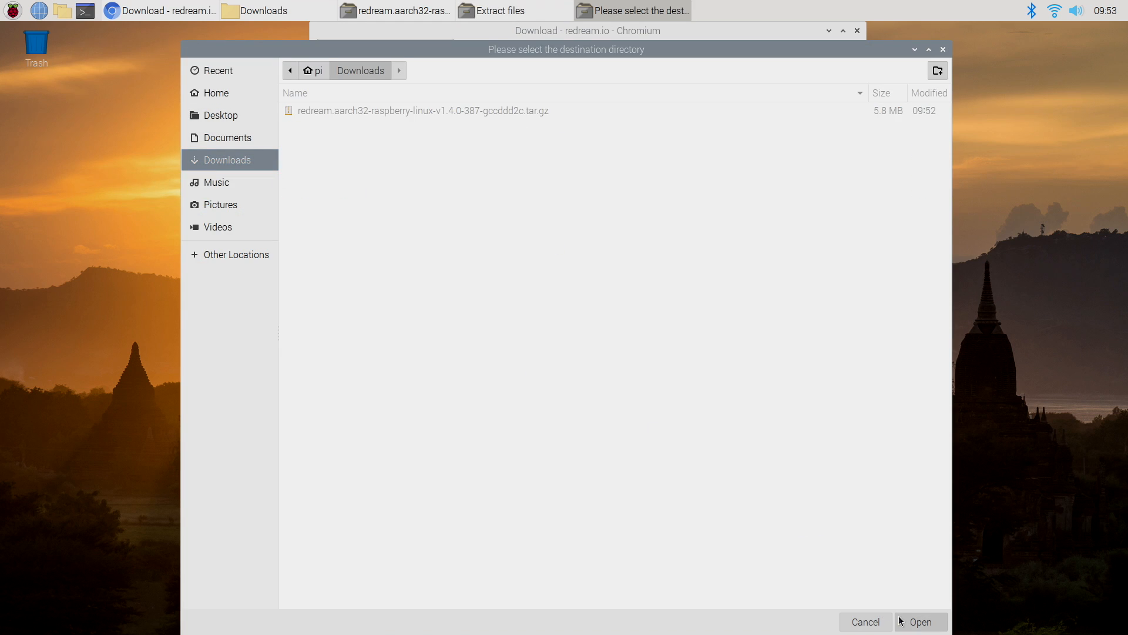
click(921, 621)
click(614, 480)
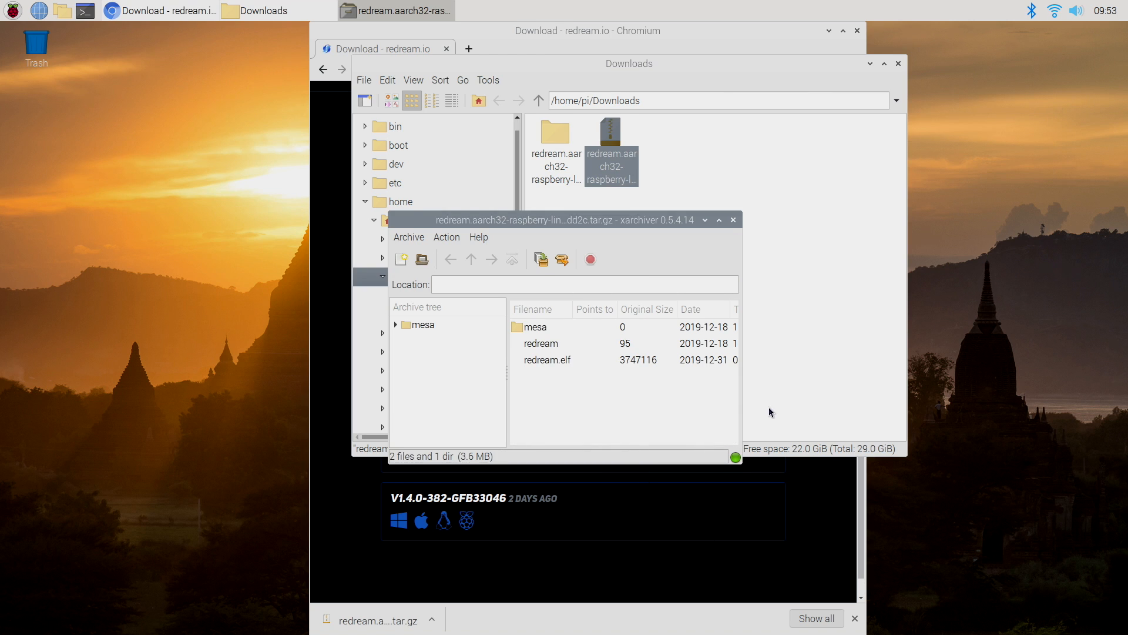
Close Xarchiver and open the extracted redream.aarch32 folder in PCManFM.
click(732, 220)
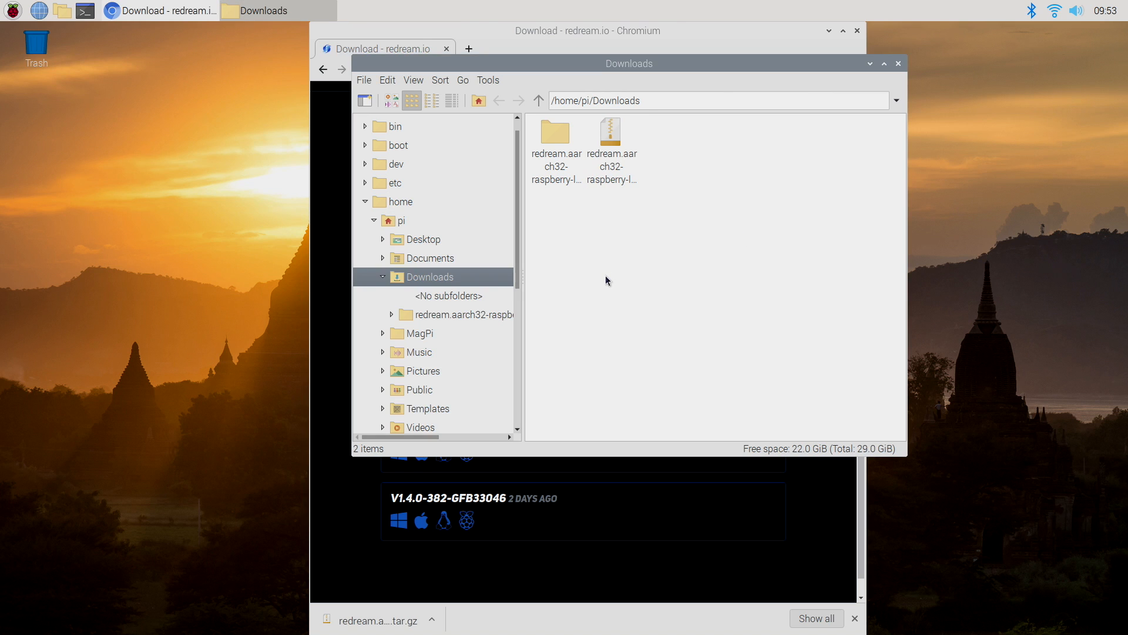
double_click(553, 149)
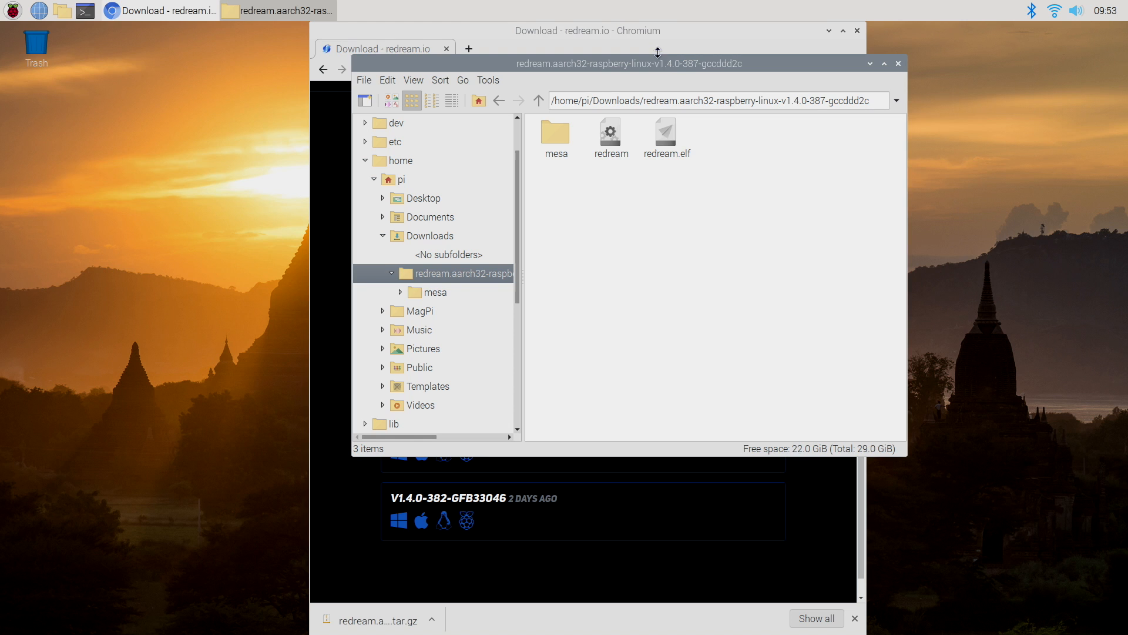
mouse_move(659, 66)
mouse_down()
mouse_move(645, 192)
mouse_move(627, 141)
mouse_up()
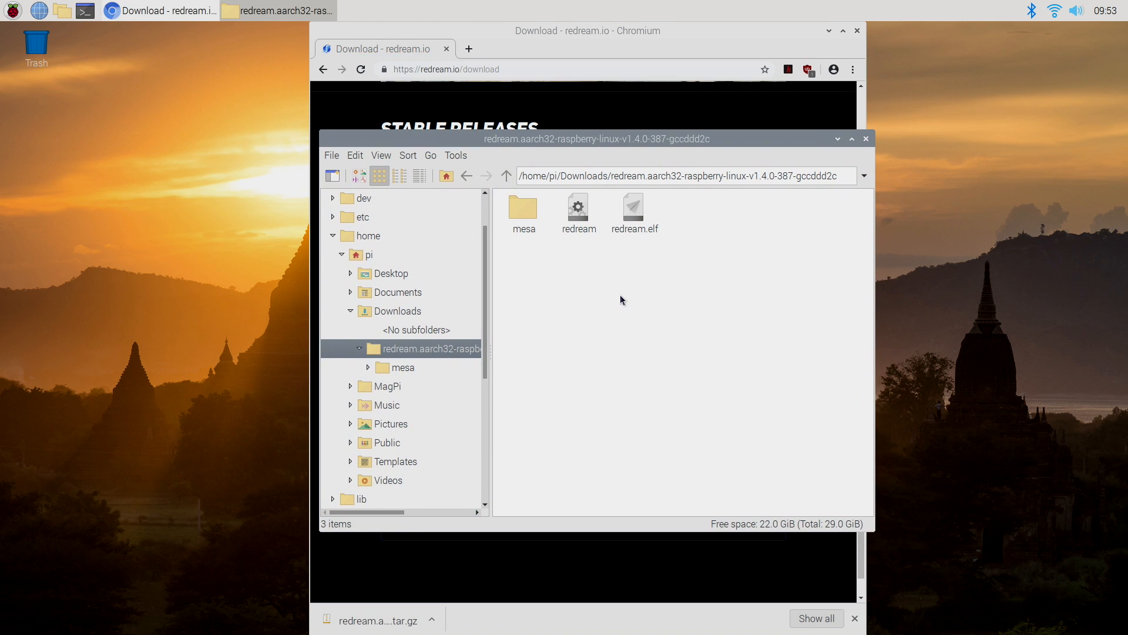
drag(633, 311, 824, 396)
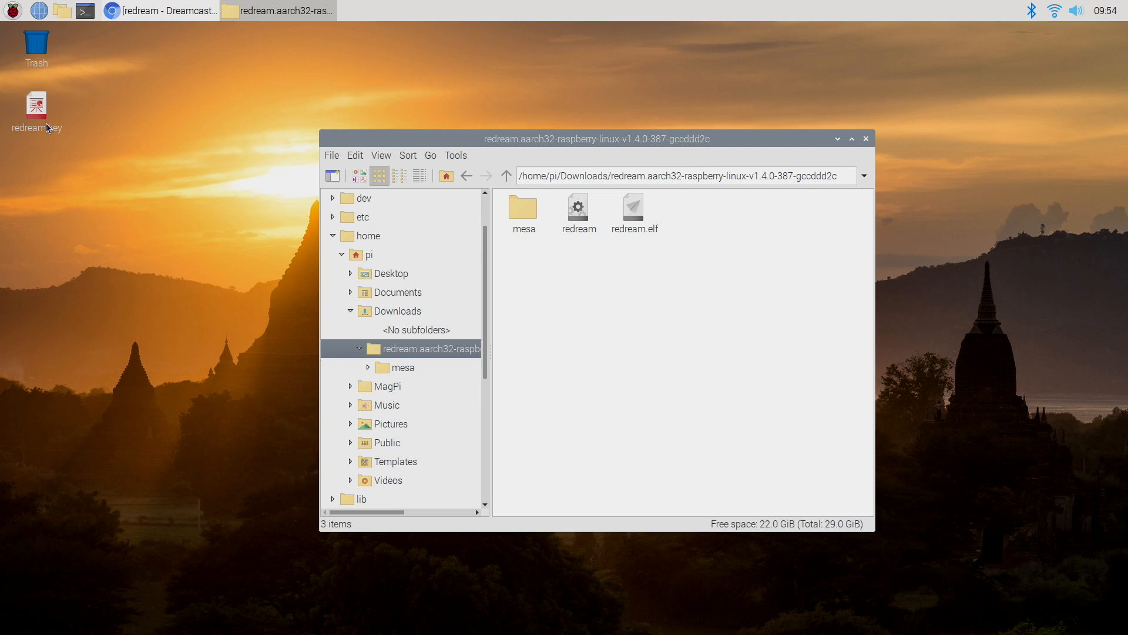
Move redream.key from the desktop into the redream folder beside redream.elf.
drag(36, 111, 607, 350)
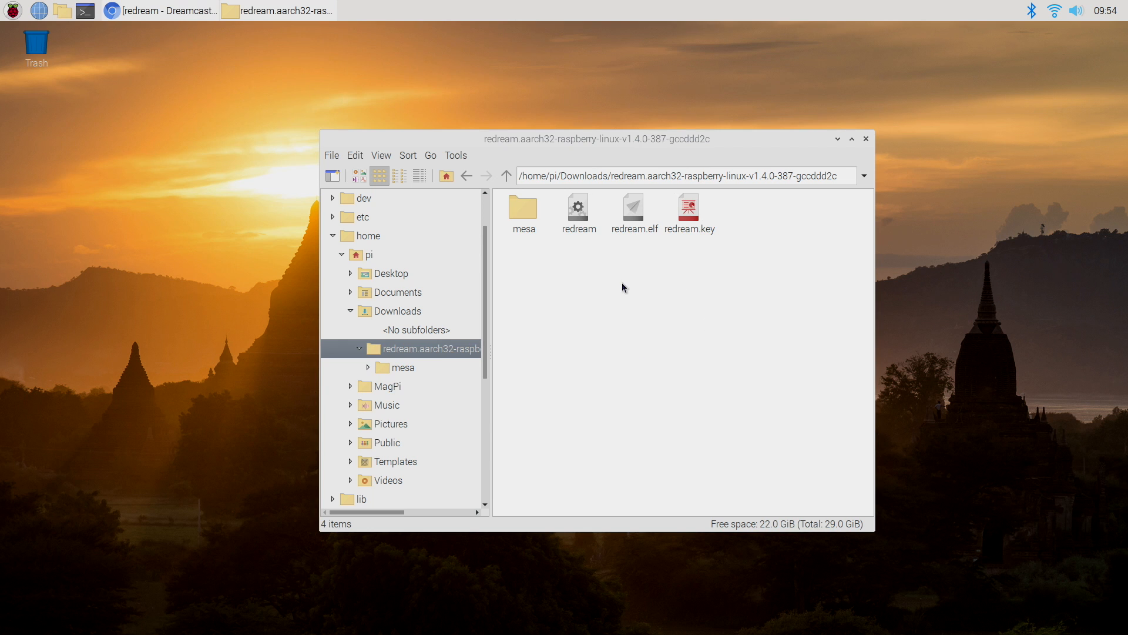
drag(608, 141, 710, 56)
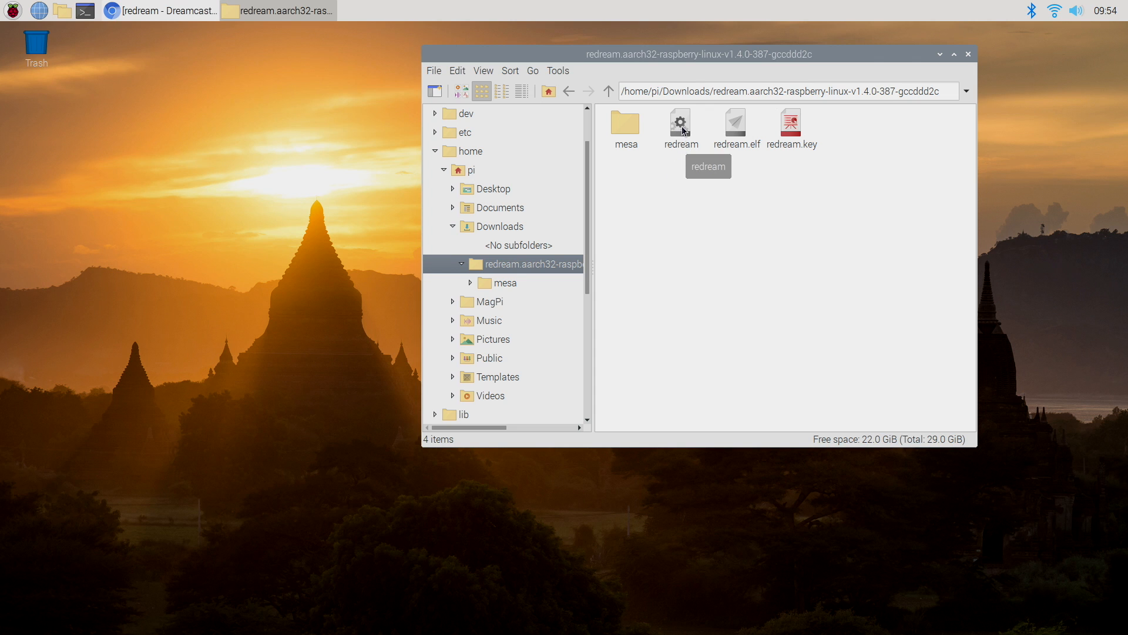
Launch redream and reach its VIDEO options past Library and Input.
double_click(683, 130)
click(436, 348)
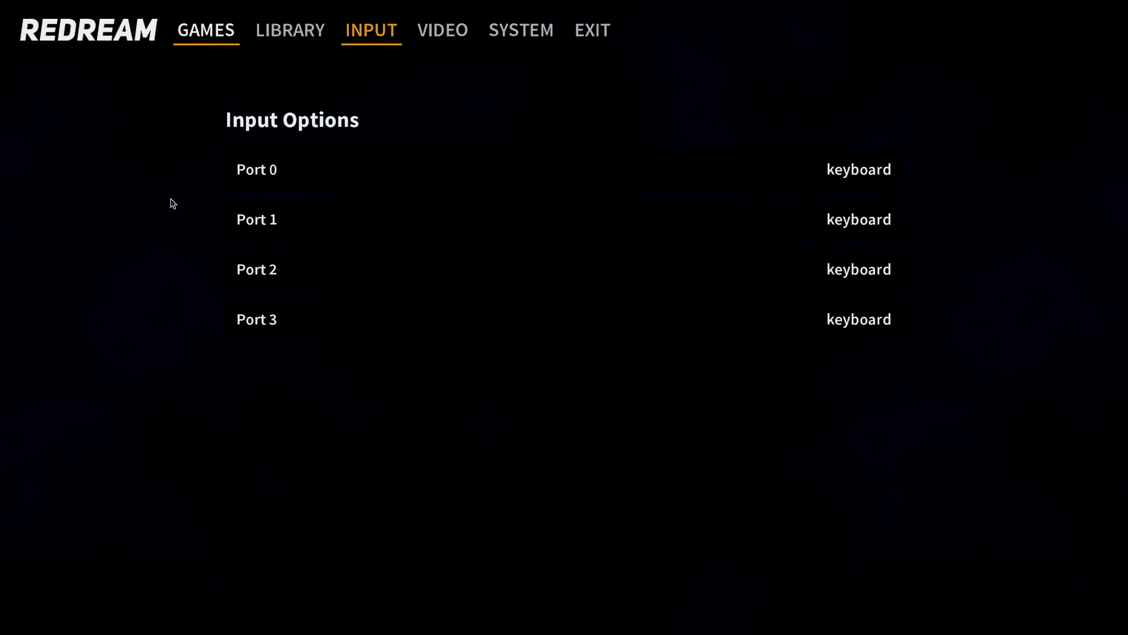
click(290, 30)
click(371, 33)
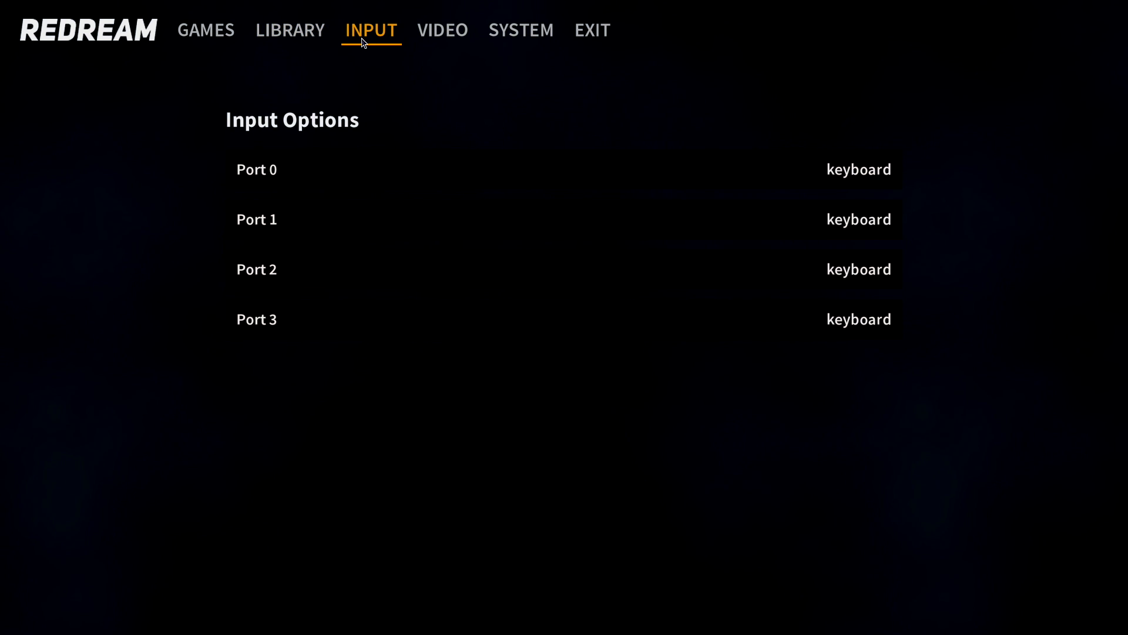
click(442, 30)
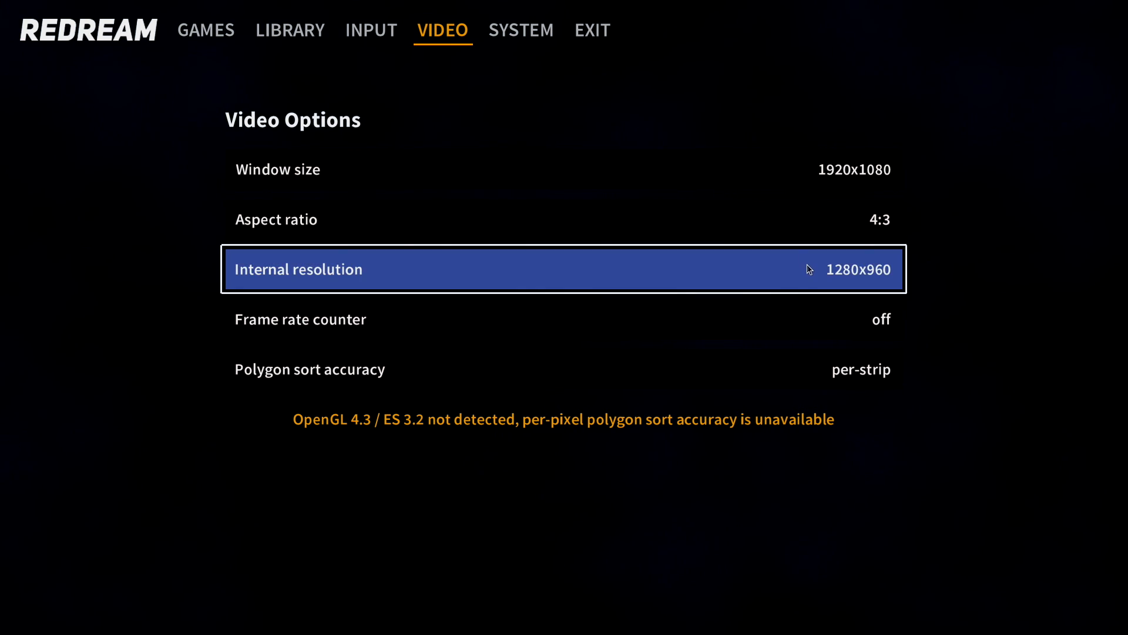
Set internal resolution to 640x480 and window size to 1280x720.
click(807, 264)
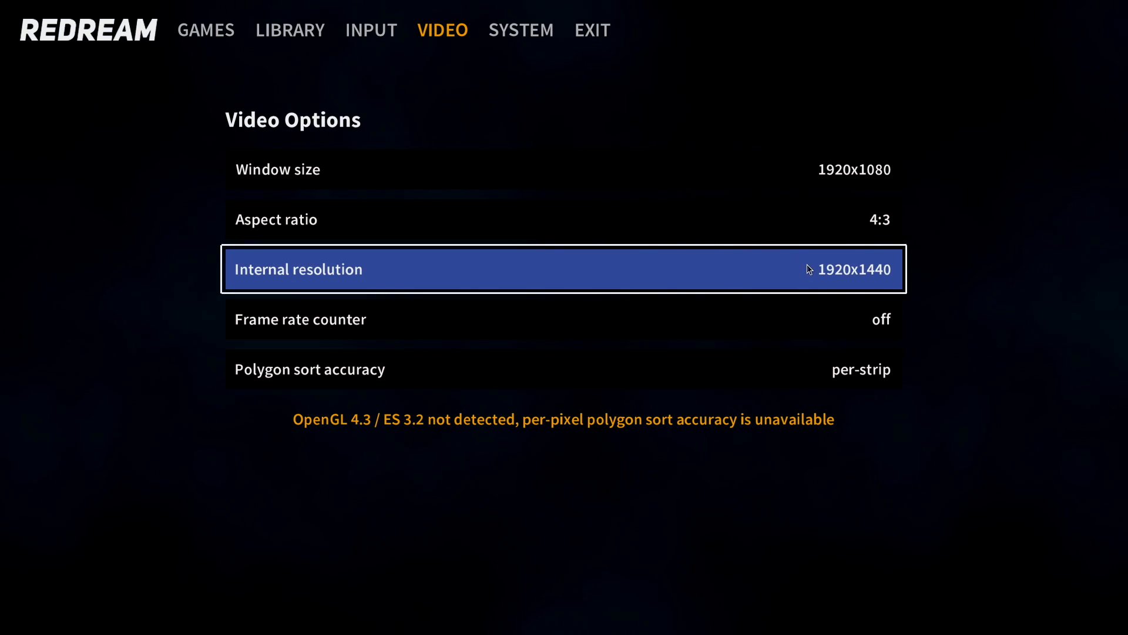
click(807, 263)
click(807, 264)
click(807, 264)
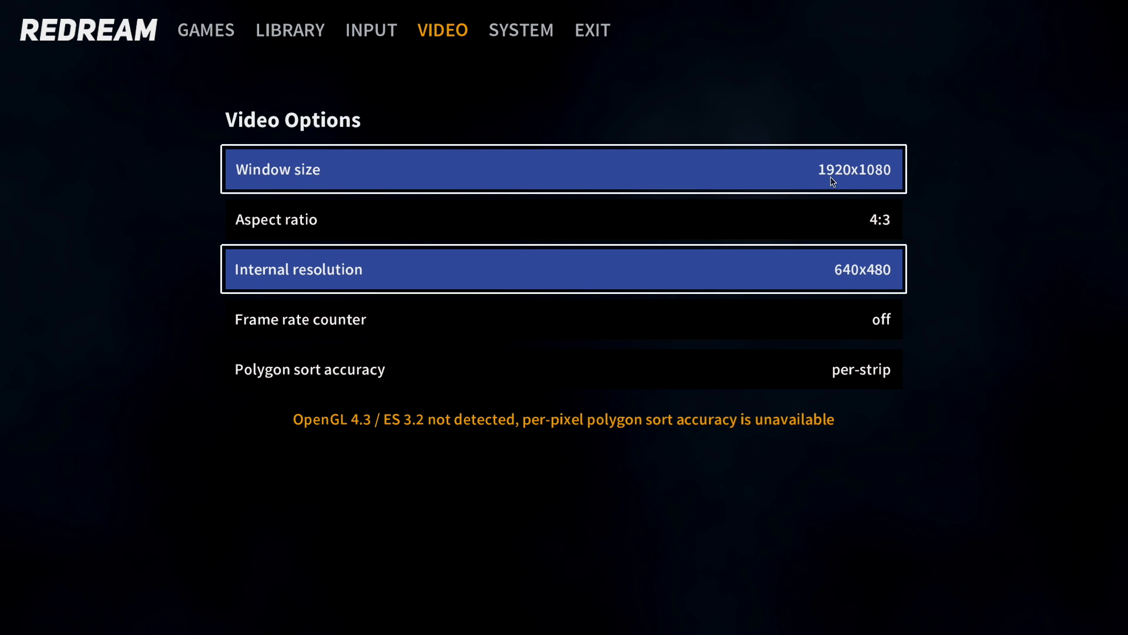
click(831, 177)
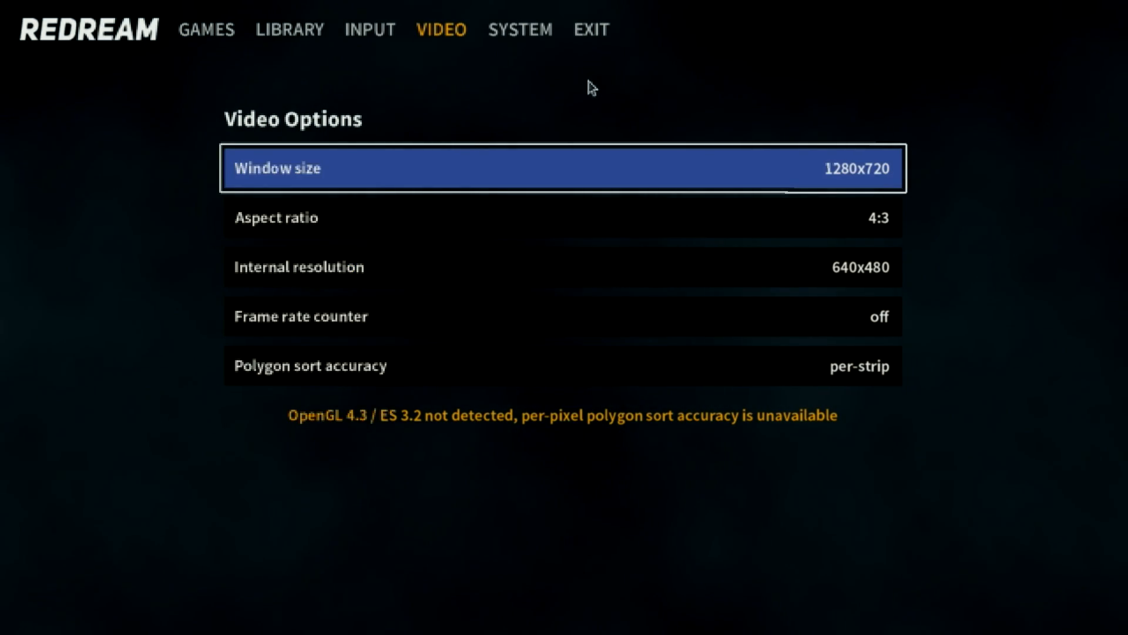
click(522, 37)
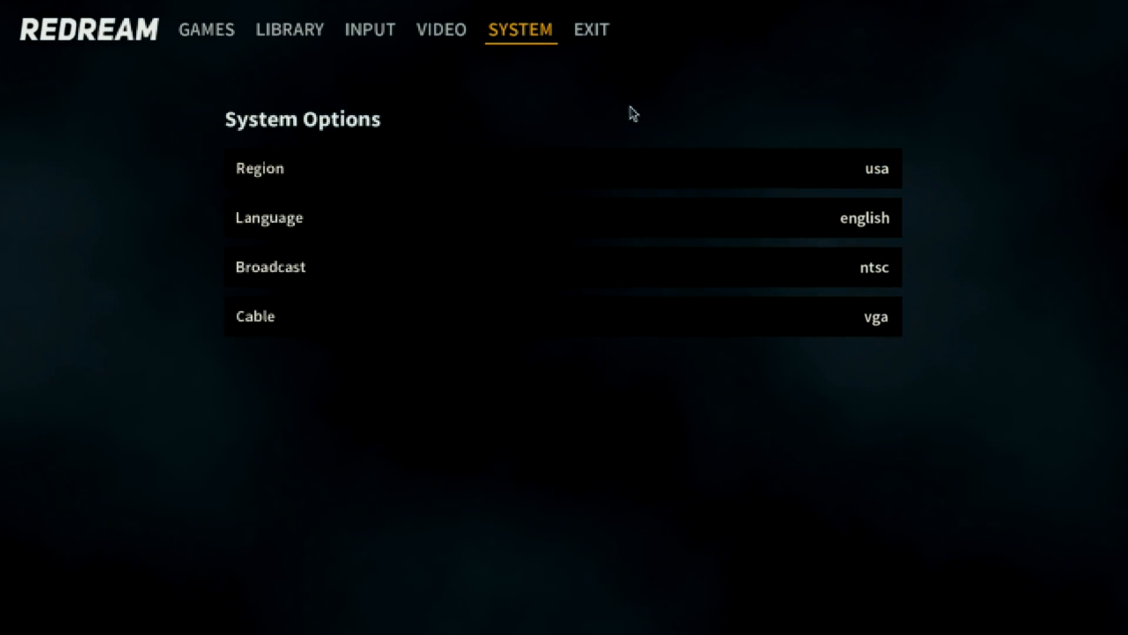
Exit Redream back to the desktop after reviewing the system options.
click(592, 28)
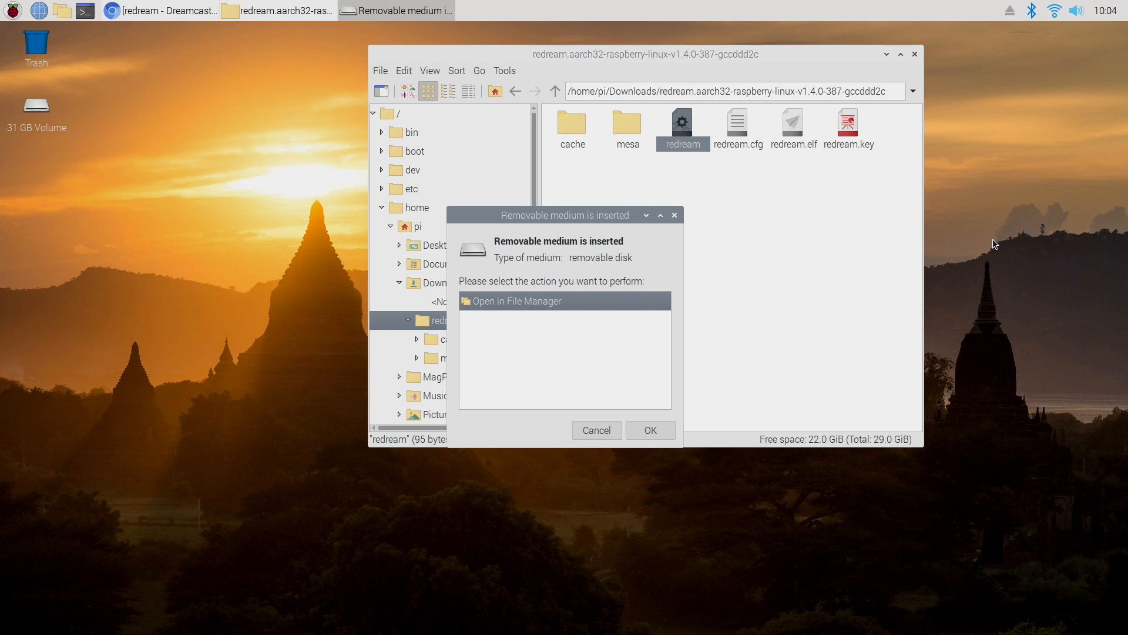
Peek at the Bluetooth tray menu and dismiss it, leaving the removable-disk prompt up.
click(1030, 12)
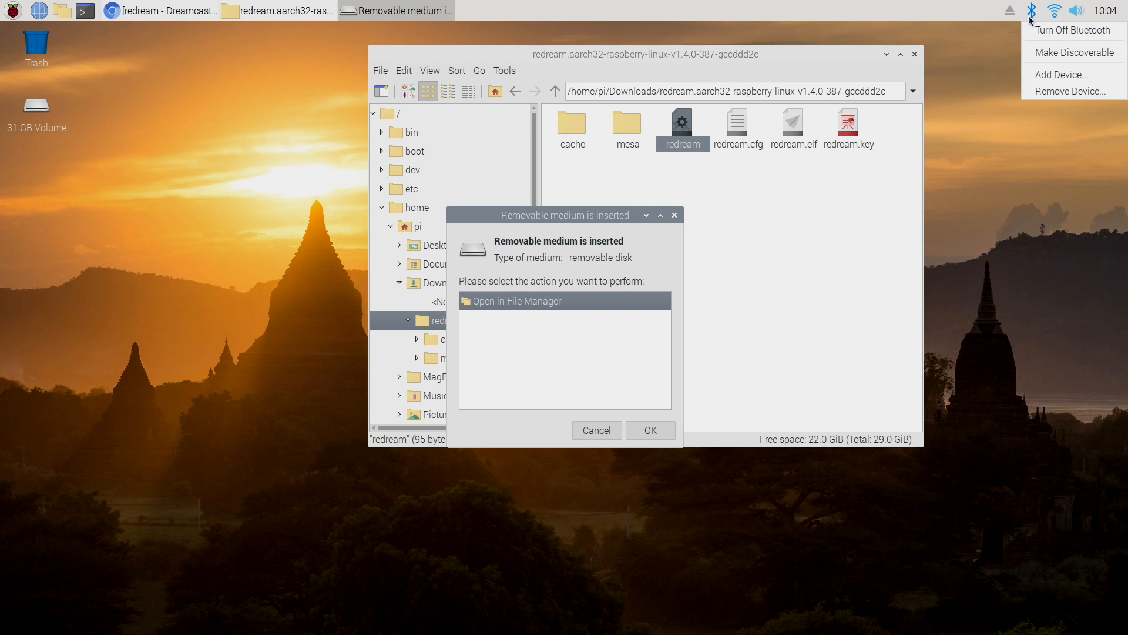
click(982, 52)
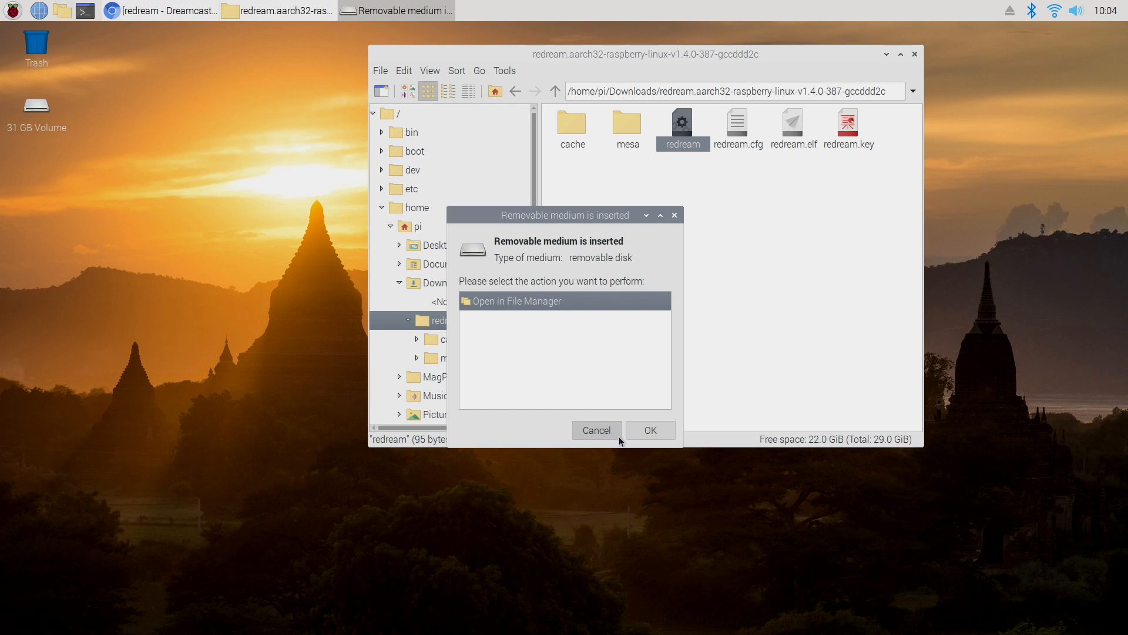
Open the USB drive's dreamcast folder of five .cdi games, then minimize that window.
click(651, 431)
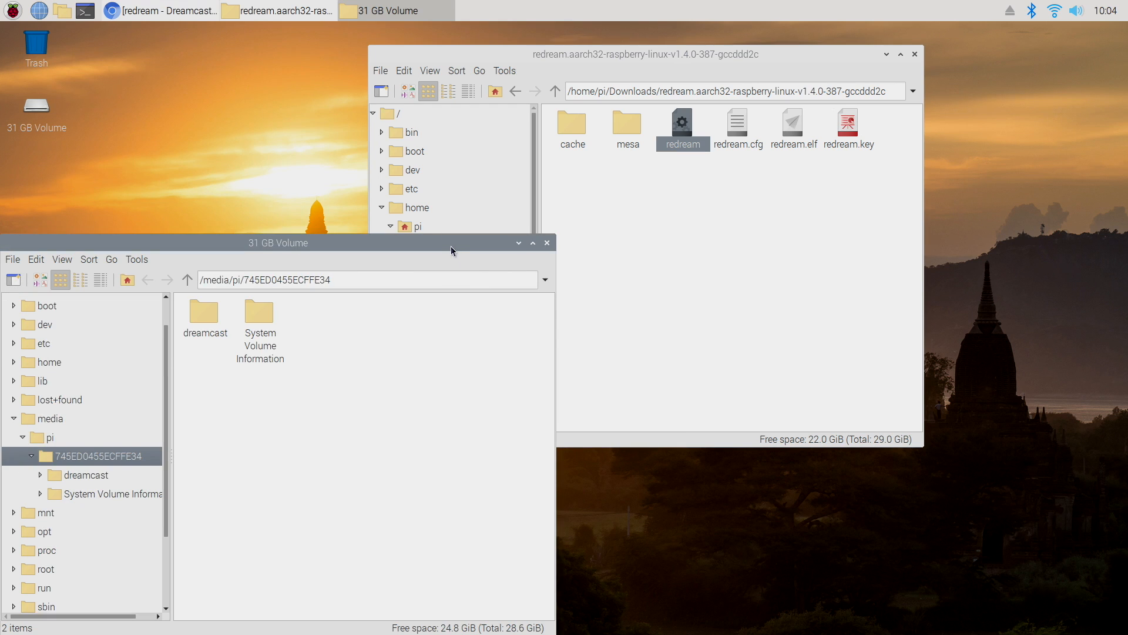
drag(450, 246, 773, 164)
click(518, 232)
double_click(517, 232)
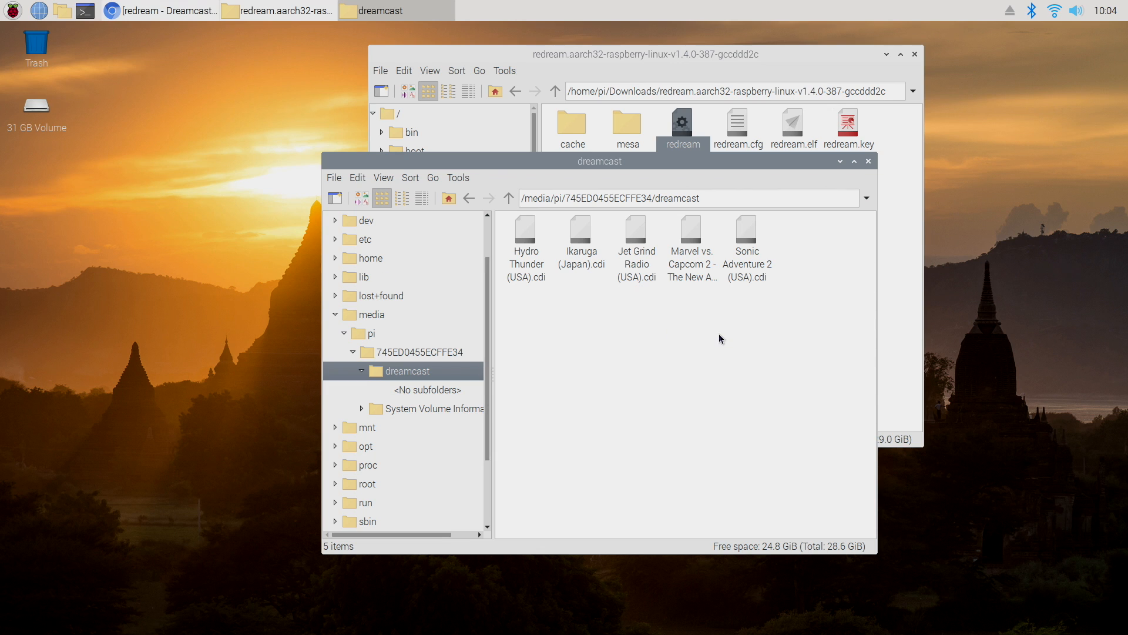
click(841, 160)
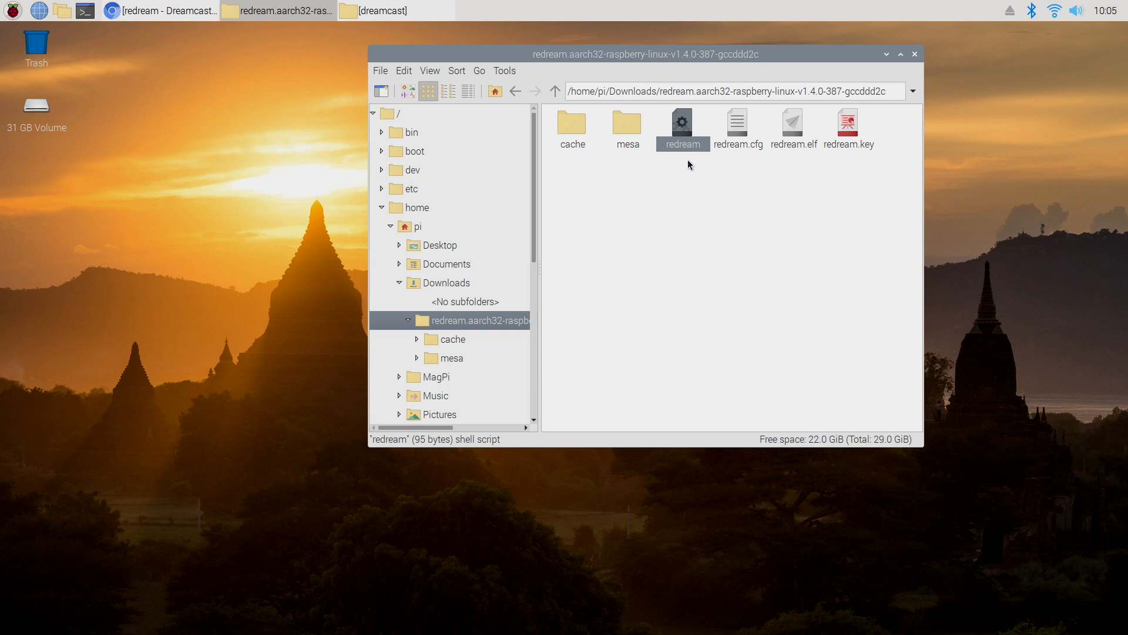
Launch the redream script and browse the five game covers with the controller.
double_click(681, 137)
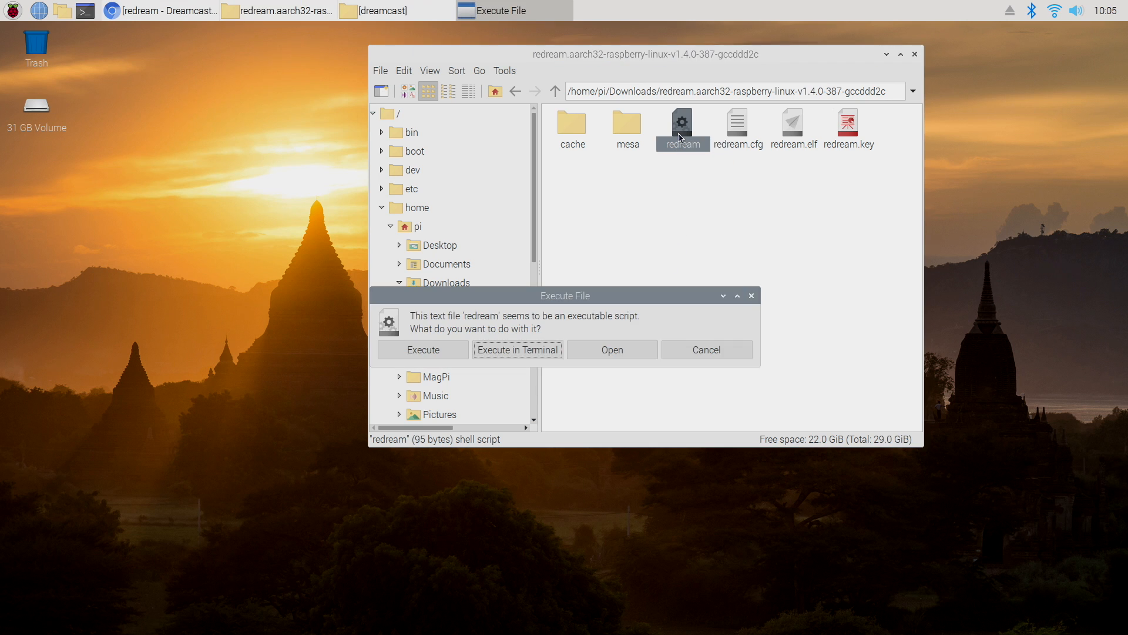
click(421, 351)
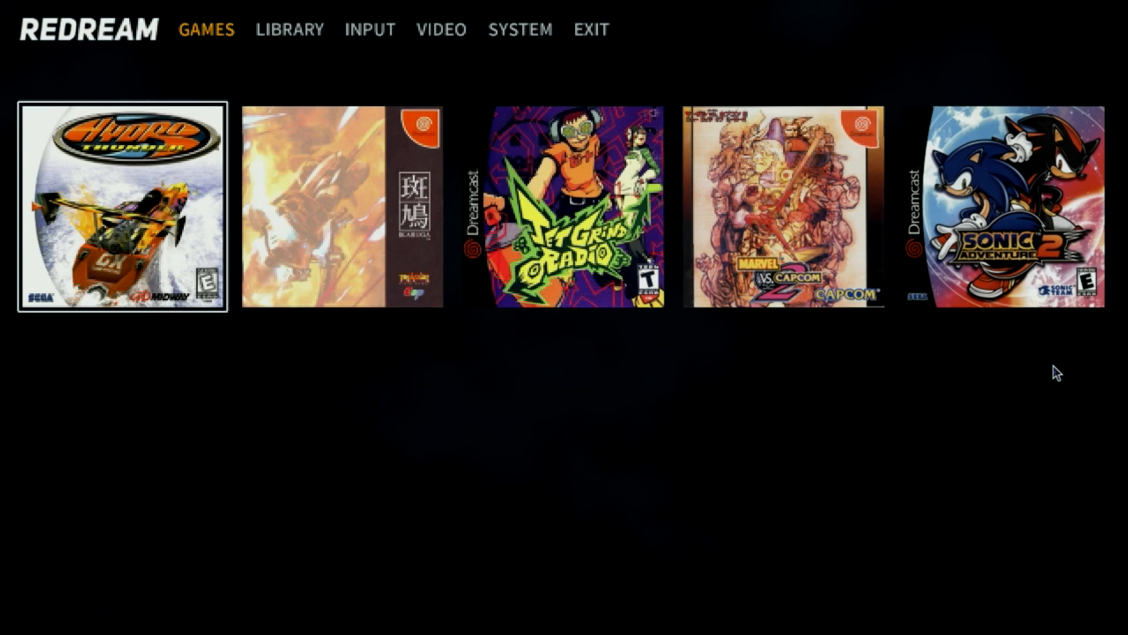
key(Right)
key(Left)
Check the LIBRARY directory points at the USB dreamcast folder, then return to GAMES.
key(Up)
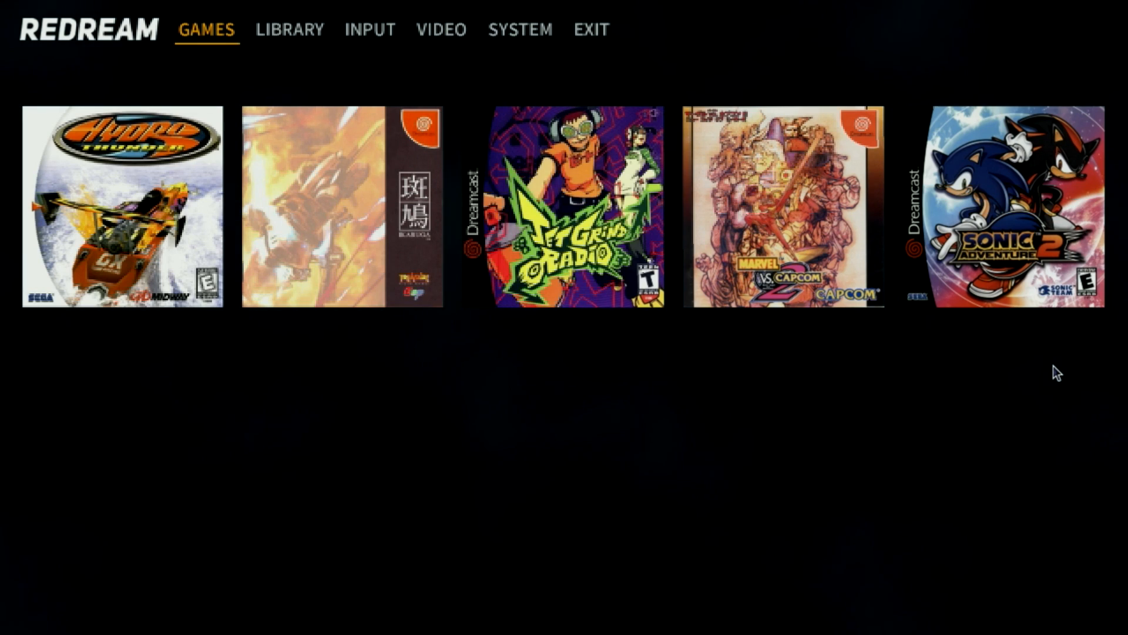
key(Right)
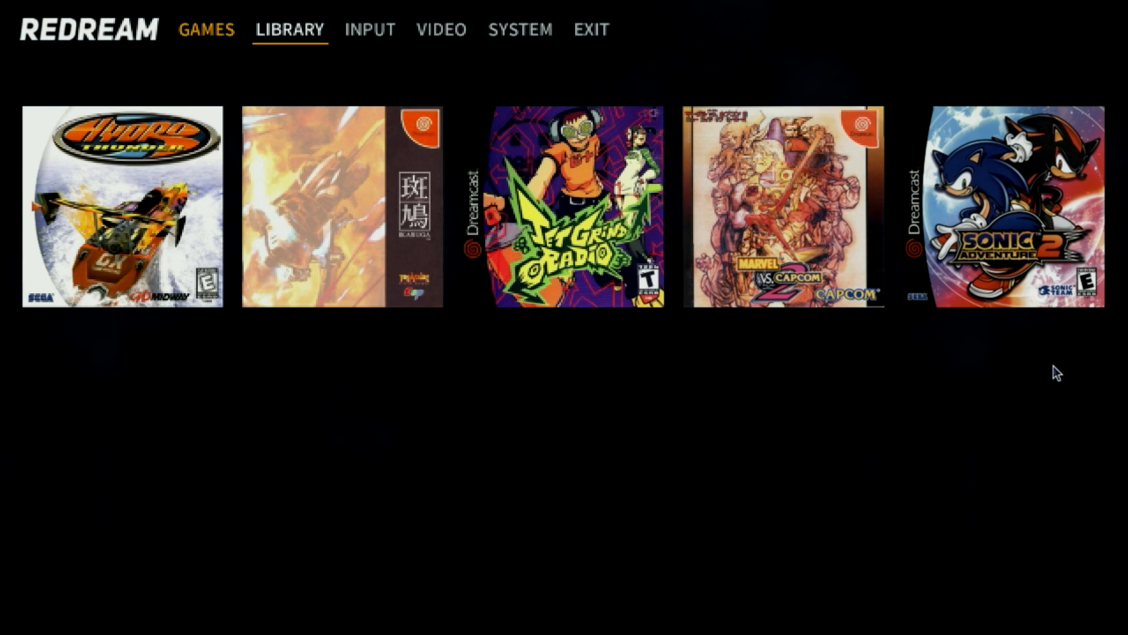
key(Return)
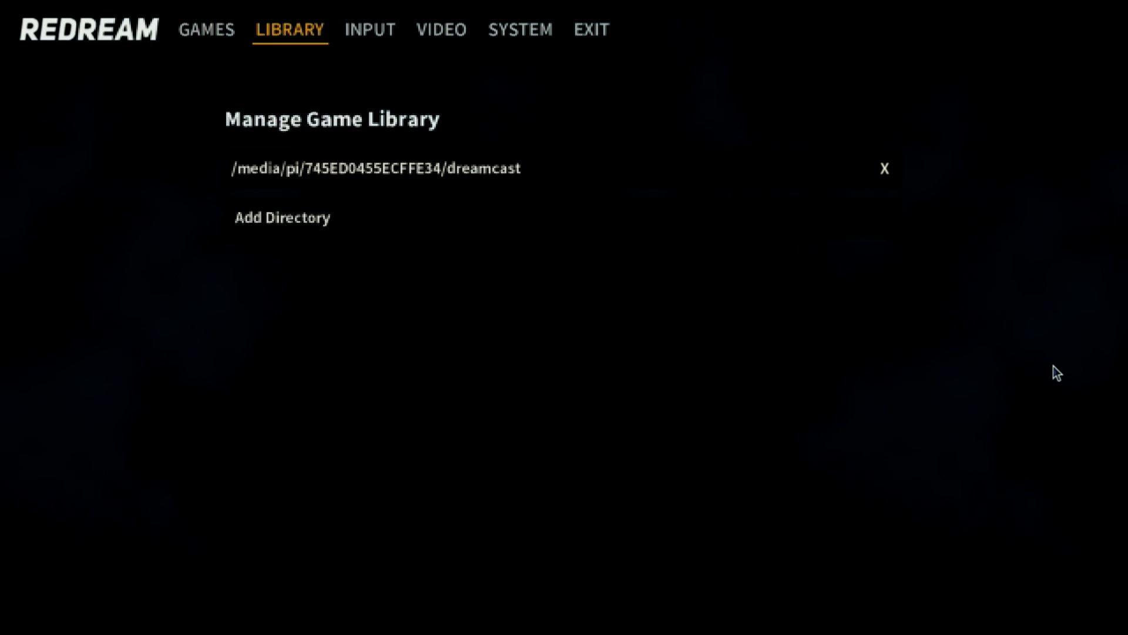
key(Down)
key(Down)
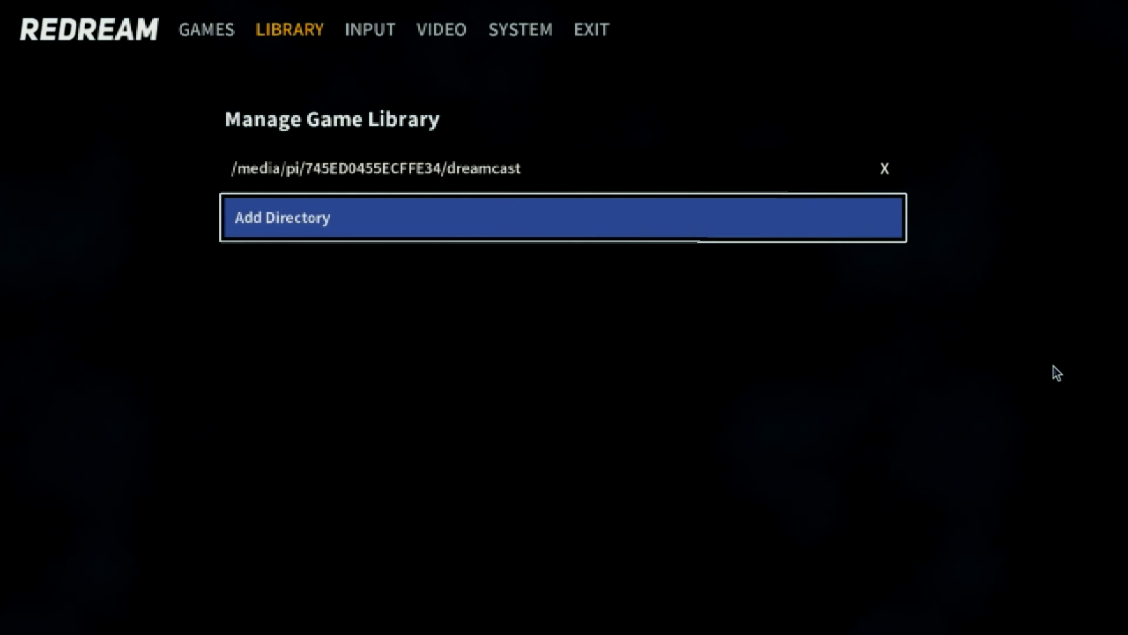
key(Escape)
Reach Port 0's Customize binds list under INPUT.
key(Right)
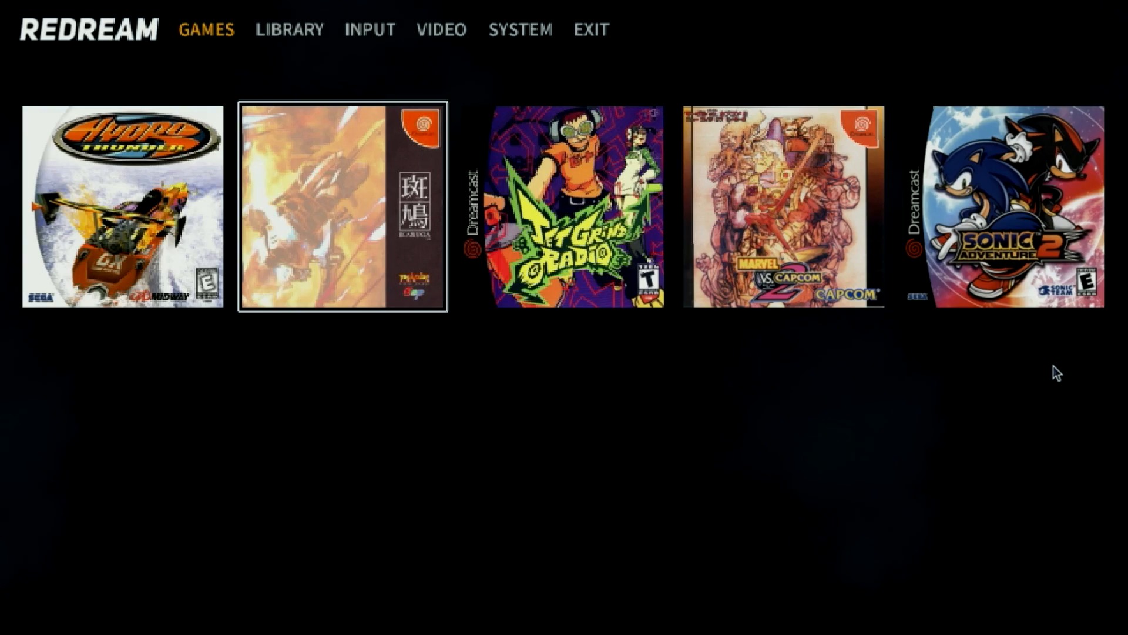
key(Up)
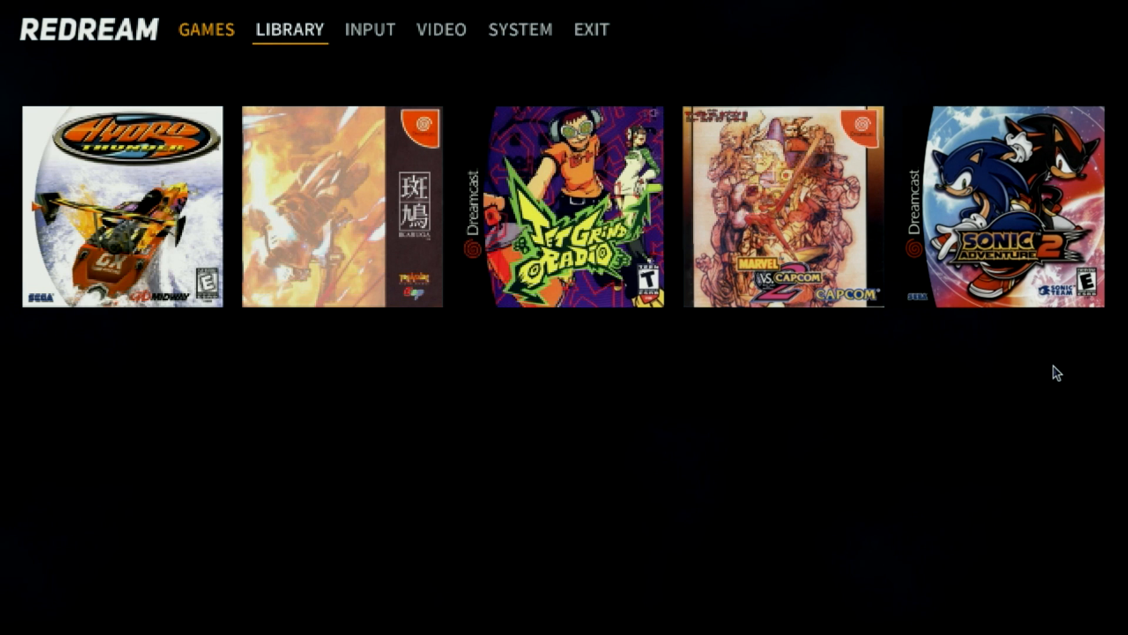
key(Right)
key(Return)
key(Down)
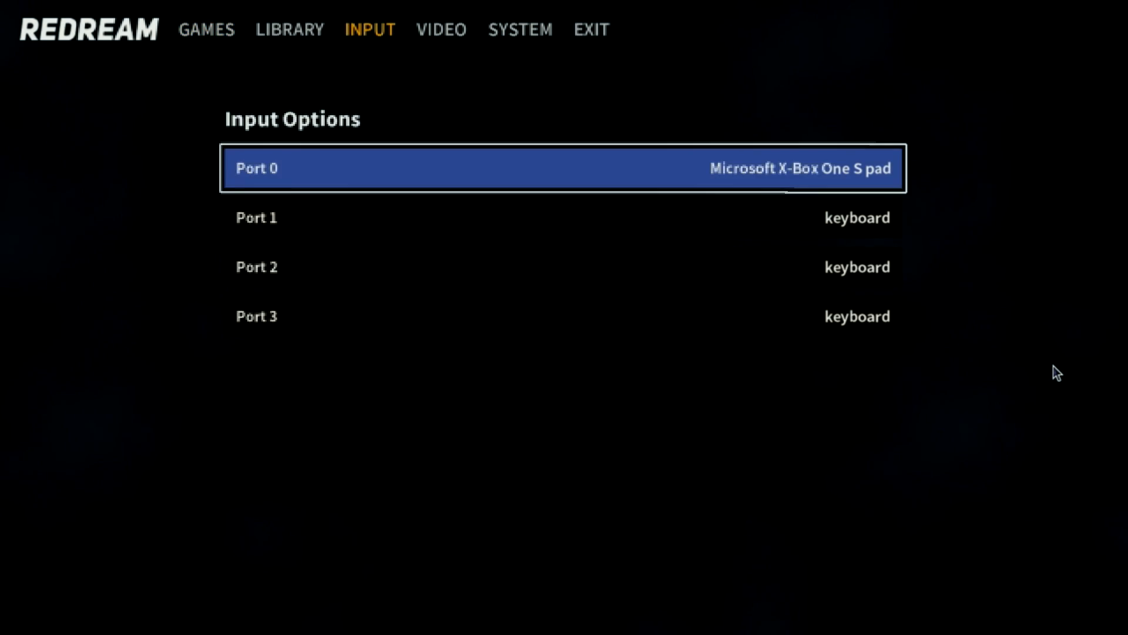
key(Return)
key(Down)
key(Down)
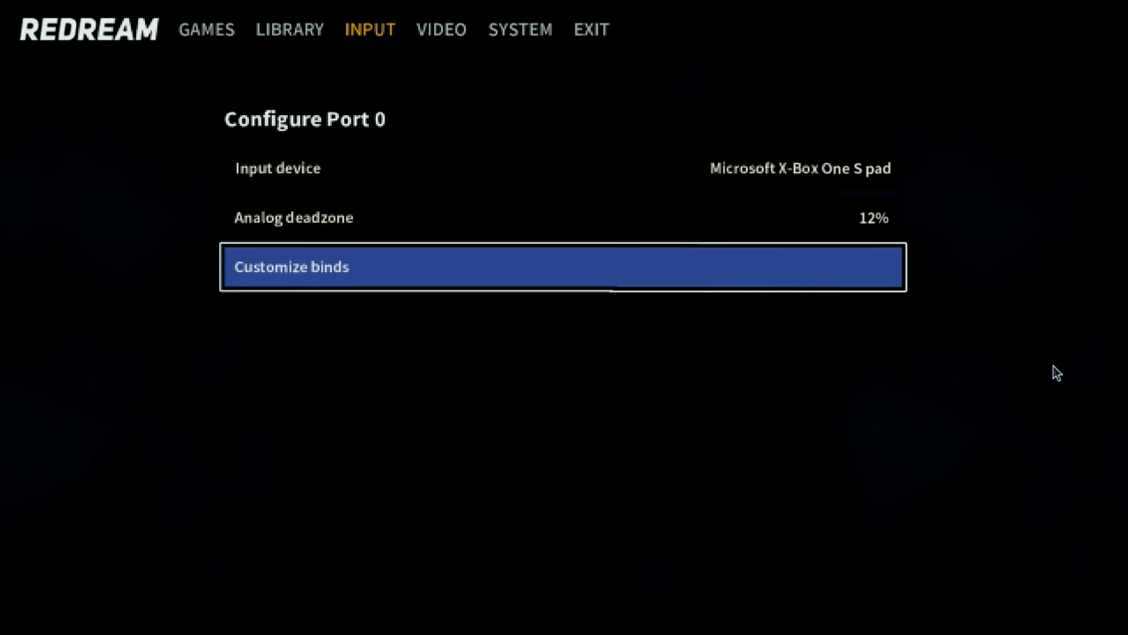
key(Return)
Rebind Left trigger to joy4, Right trigger to joy5 and Main menu to -axis2.
key(Down)
key(Down)
key(Down)
key(Down)
key(Down)
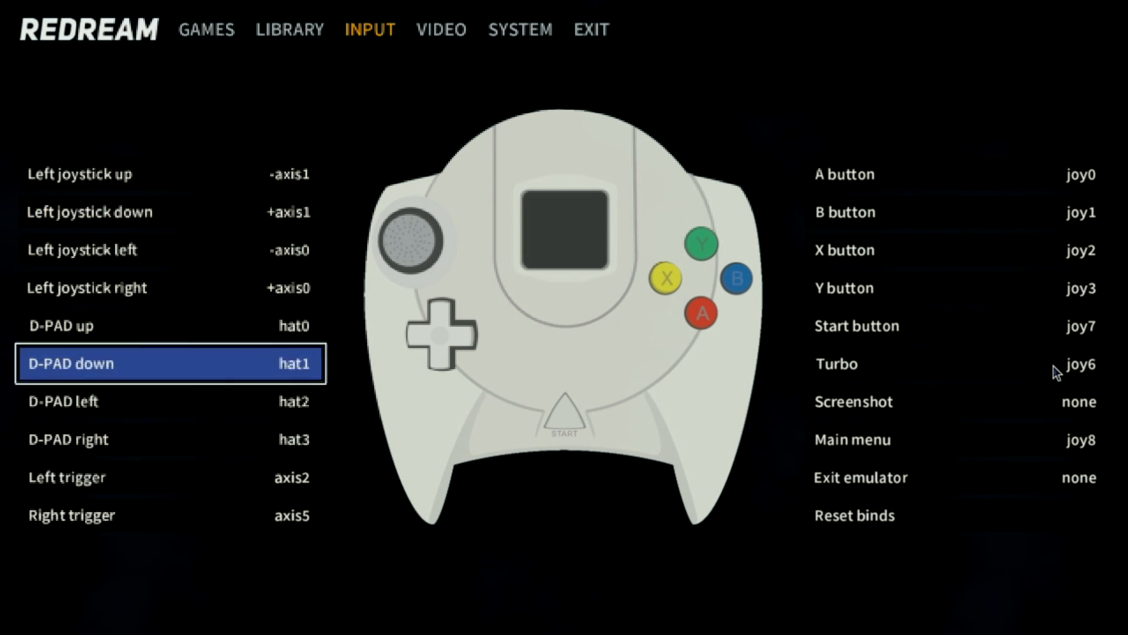
key(Down)
key(Down)
key(Down)
key(Return)
key(Down)
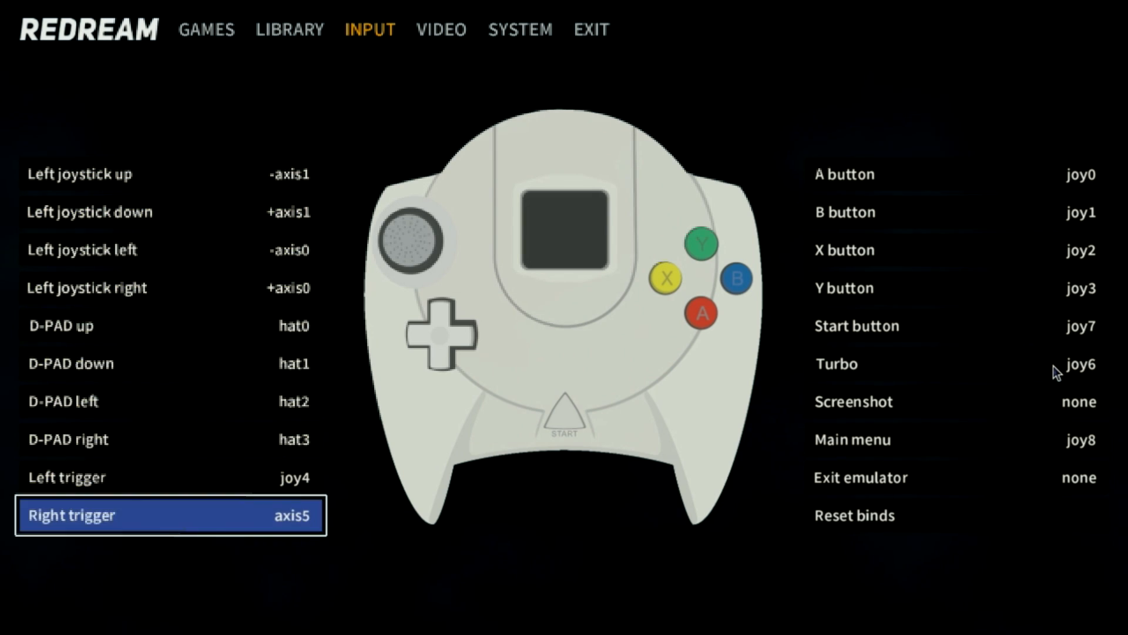
key(Return)
key(Down)
key(Up)
key(Up)
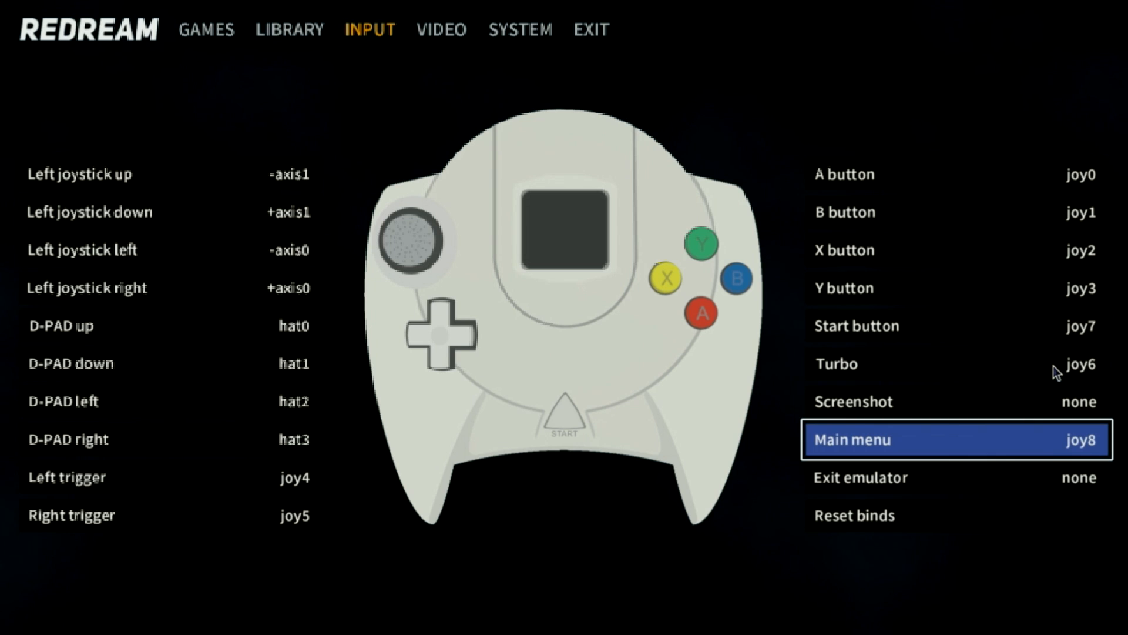
key(Return)
key(Escape)
key(Escape)
Turn the Frame rate counter on under VIDEO and return to the game covers.
key(Left)
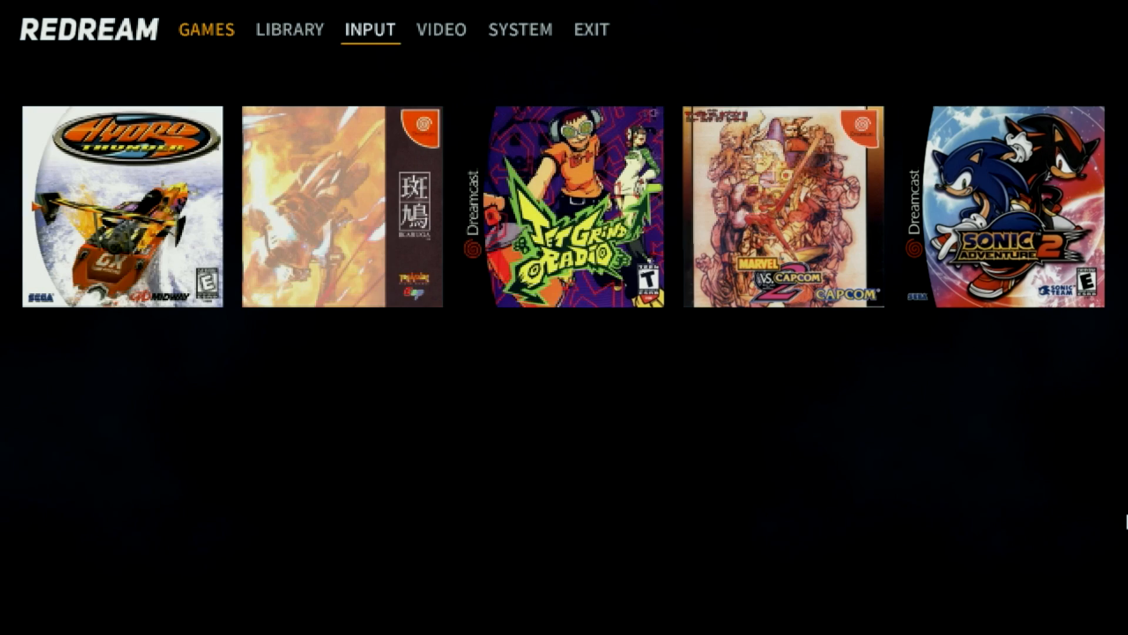
key(Right)
key(Return)
key(Down)
key(Down)
key(Down)
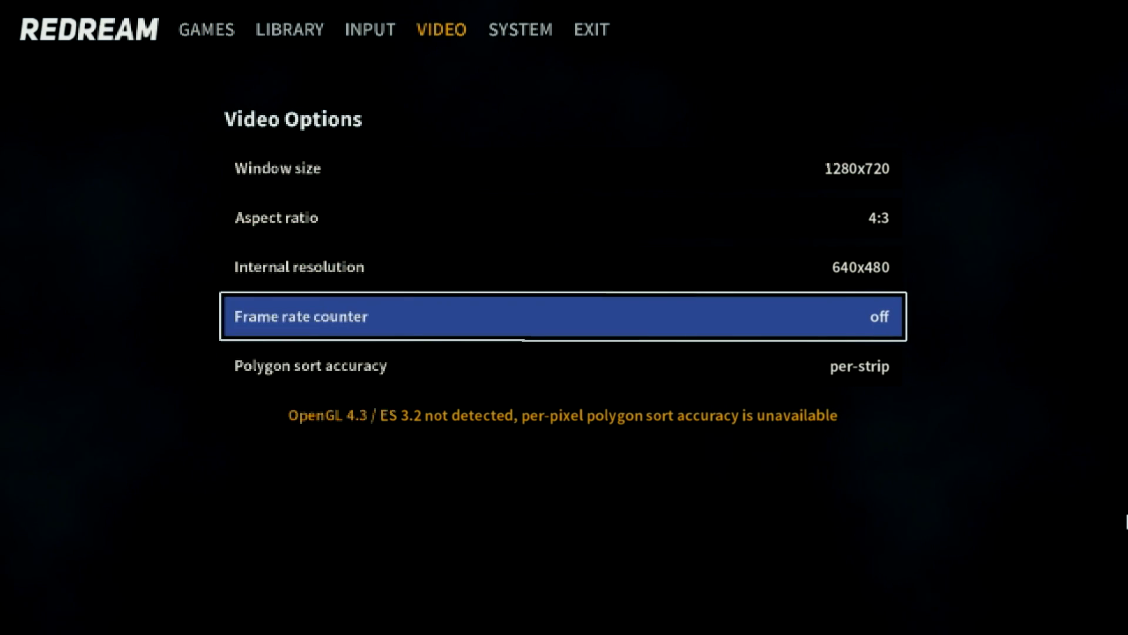
key(Return)
key(Escape)
key(Right)
key(Right)
key(Right)
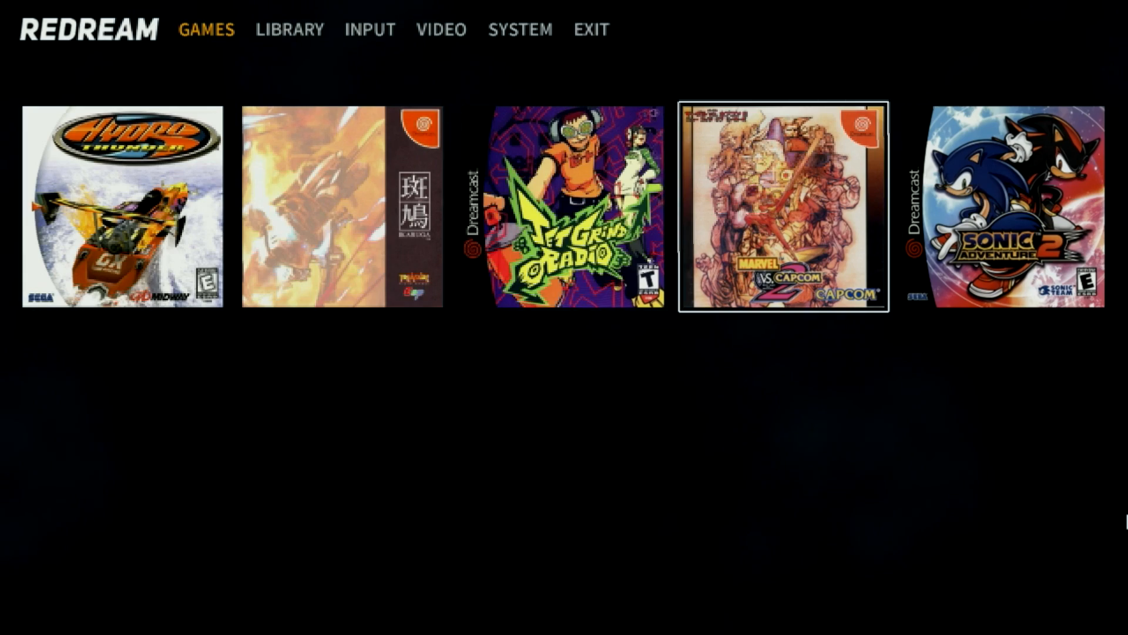
Launch Hydro Thunder, advance to Choose Track, then bring up Redream's Now Playing menu.
key(Left)
key(Left)
key(Left)
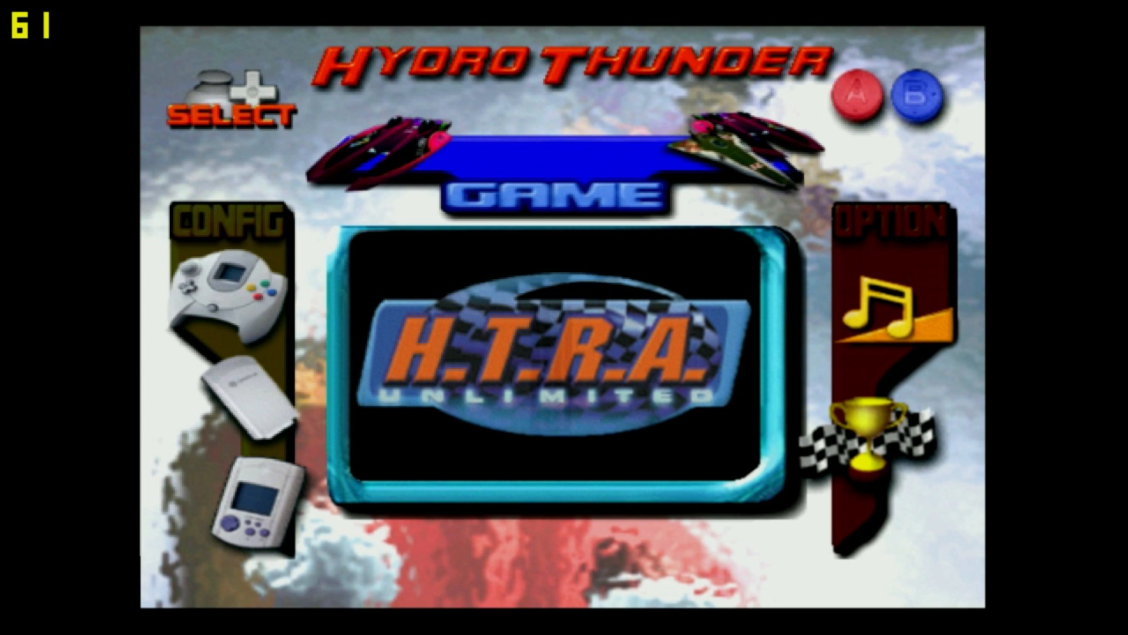
key(Return)
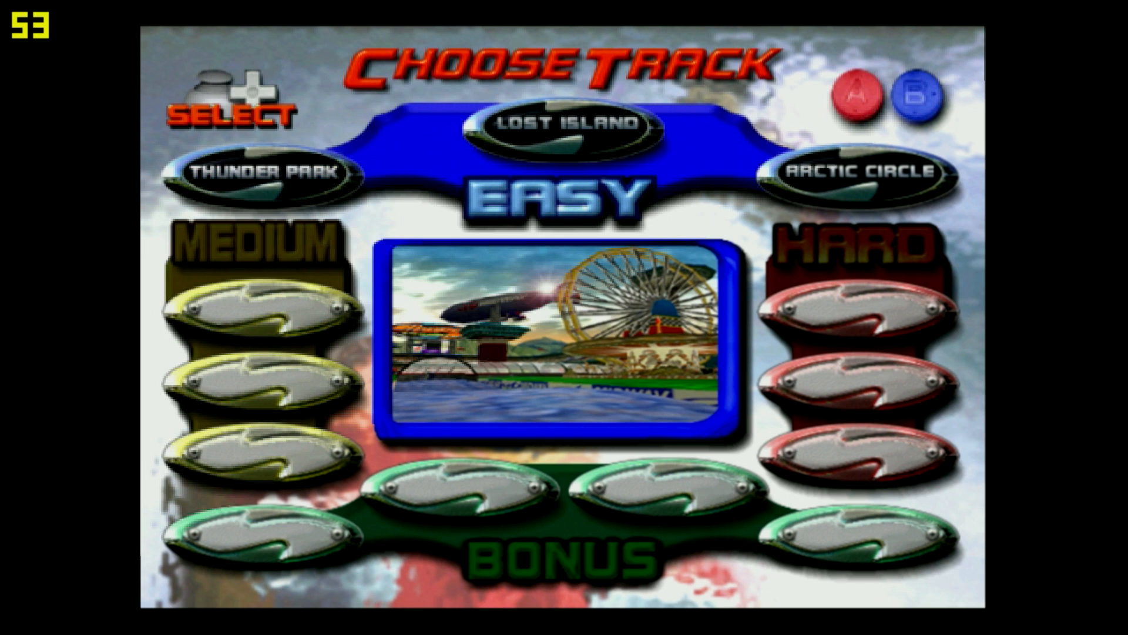
key(Escape)
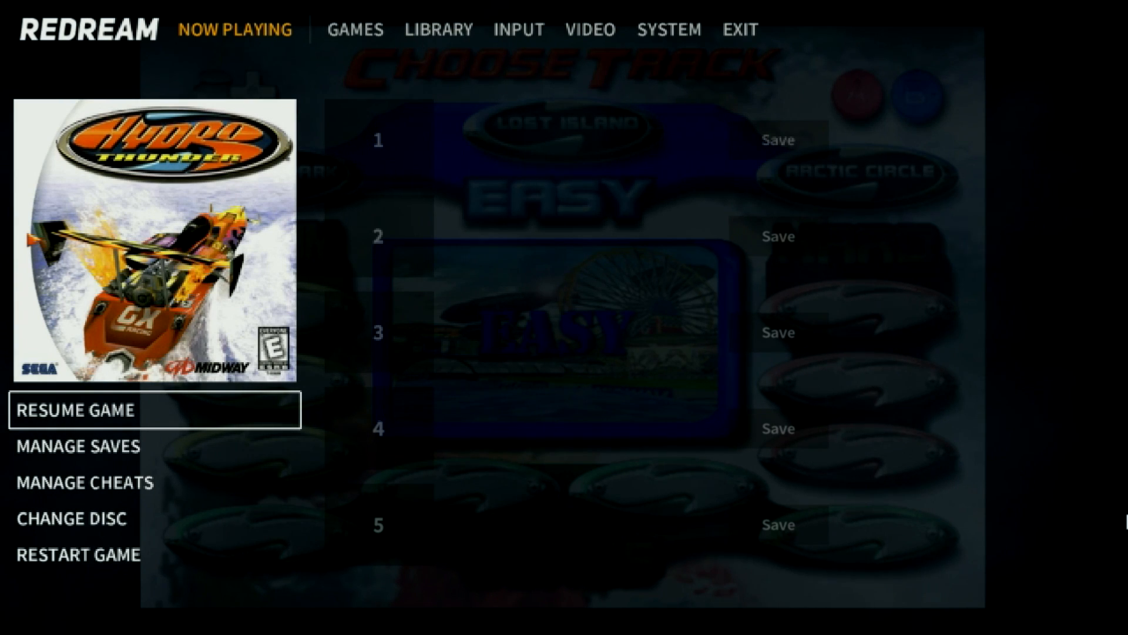
Choose EXIT in the overlay to quit Redream back to PCManFM's redream folder.
key(Right)
key(Up)
key(Return)
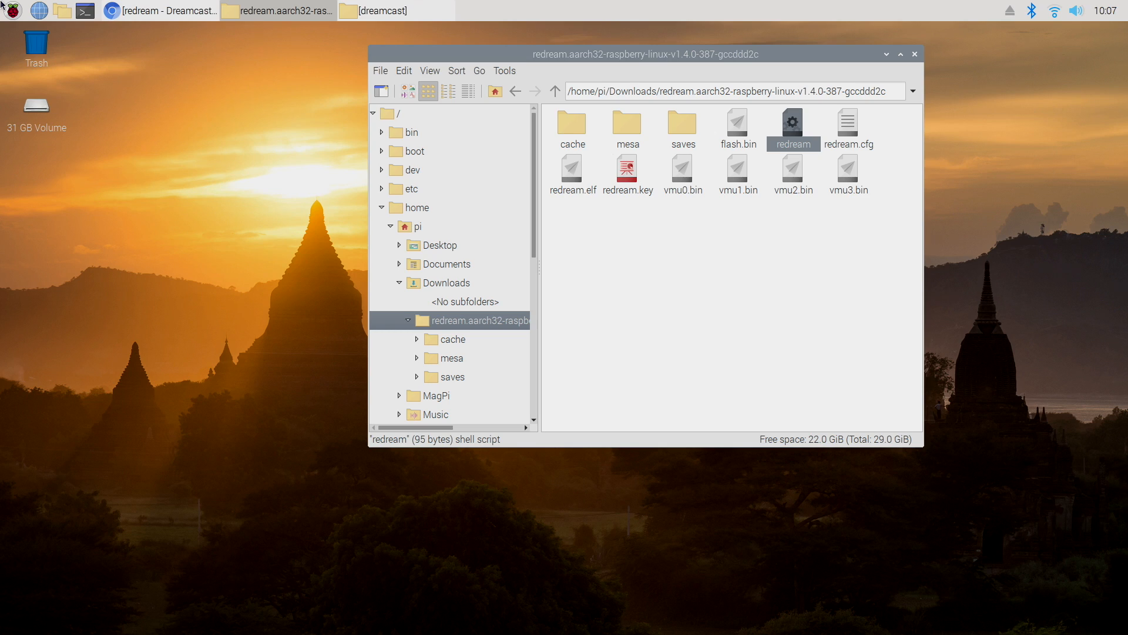